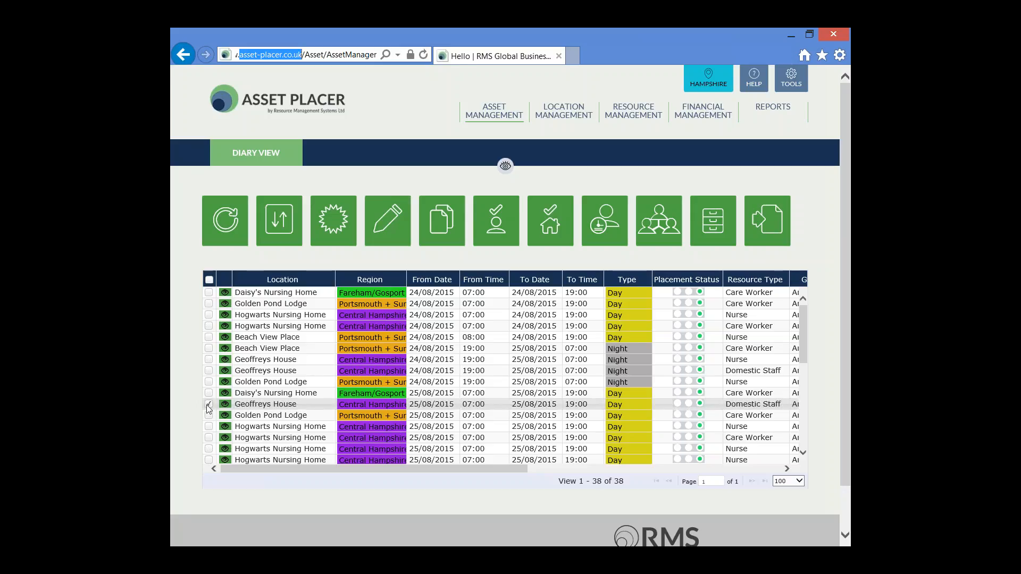
Review the selected Geoffreys House placement's details and resource type options in the edit form, then close it without saving
{"action": "left_click", "coordinate": [382, 220]}
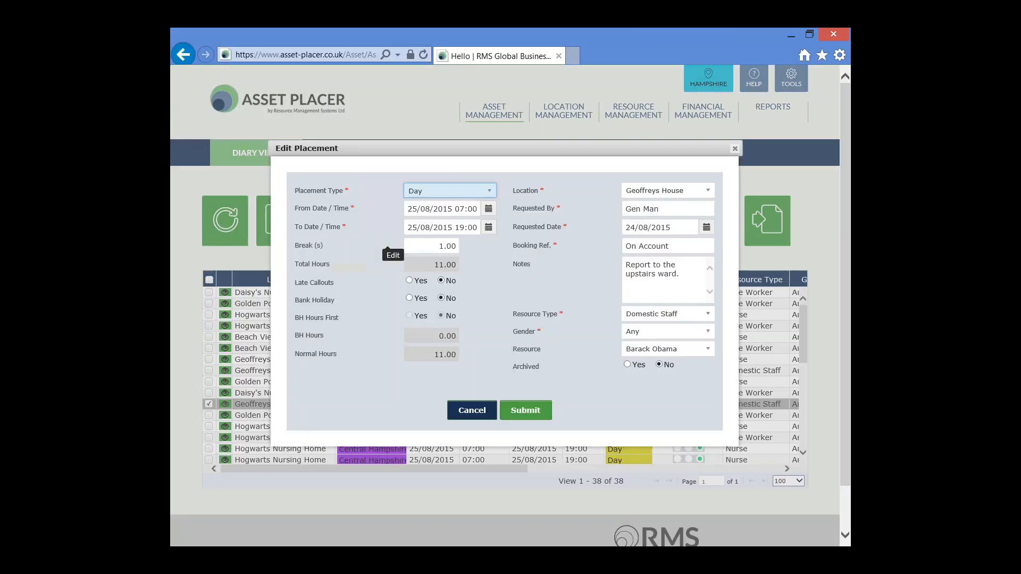
{"action": "left_click", "coordinate": [458, 209]}
{"action": "left_click", "coordinate": [512, 219]}
{"action": "left_click_drag", "start_coordinate": [671, 211], "coordinate": [599, 209]}
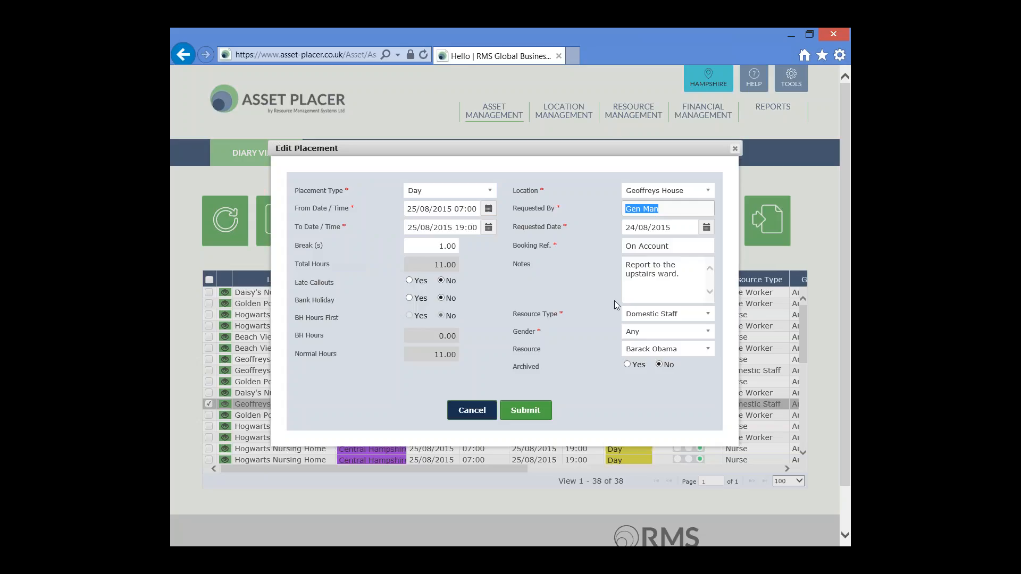
{"action": "left_click", "coordinate": [708, 315]}
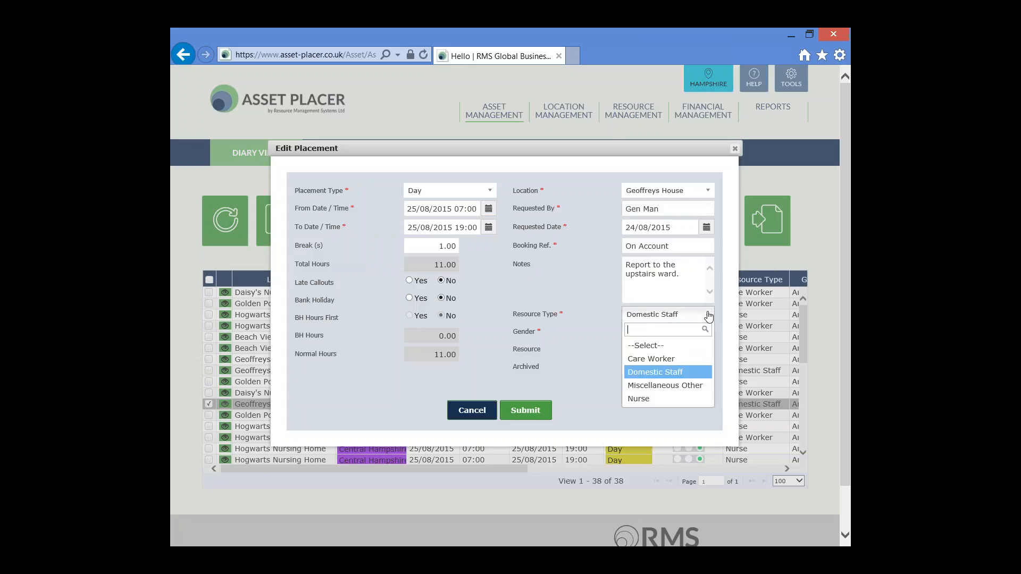
{"action": "left_click", "coordinate": [572, 316]}
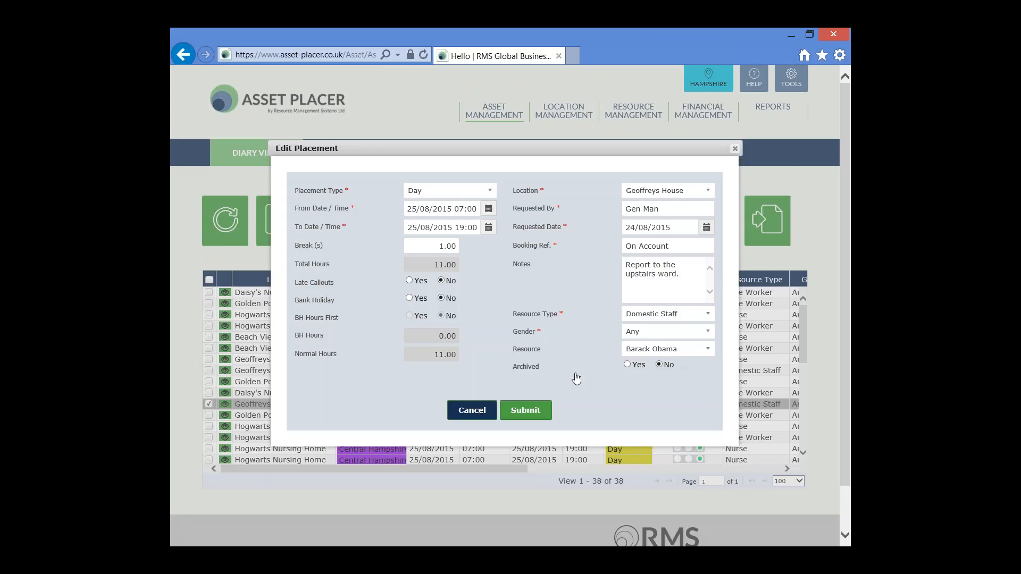
{"action": "left_click", "coordinate": [470, 411]}
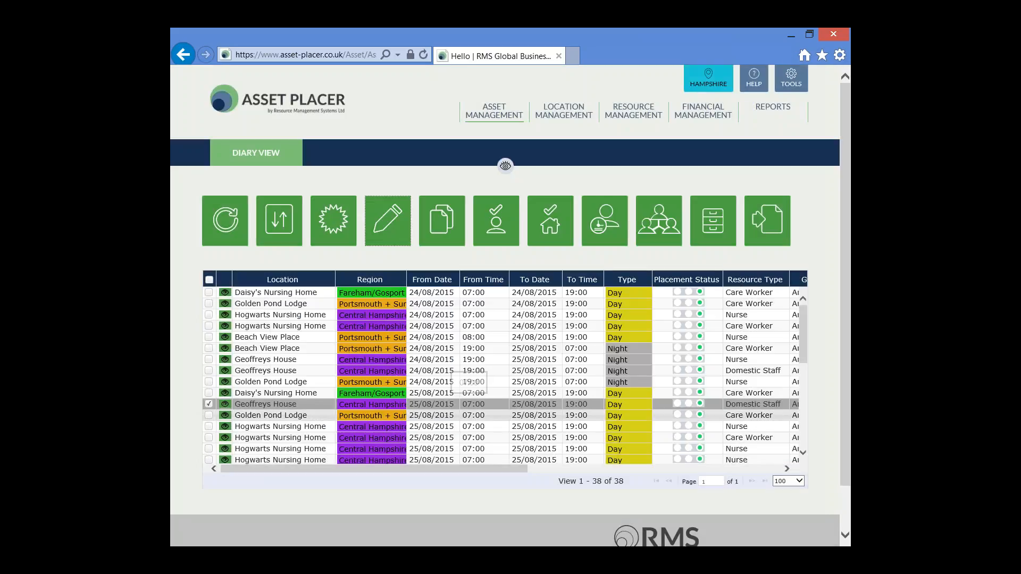
Generate 3 copies of the Geoffreys House Domestic Staff day placement dated 25/08/2015
{"action": "left_click", "coordinate": [209, 406]}
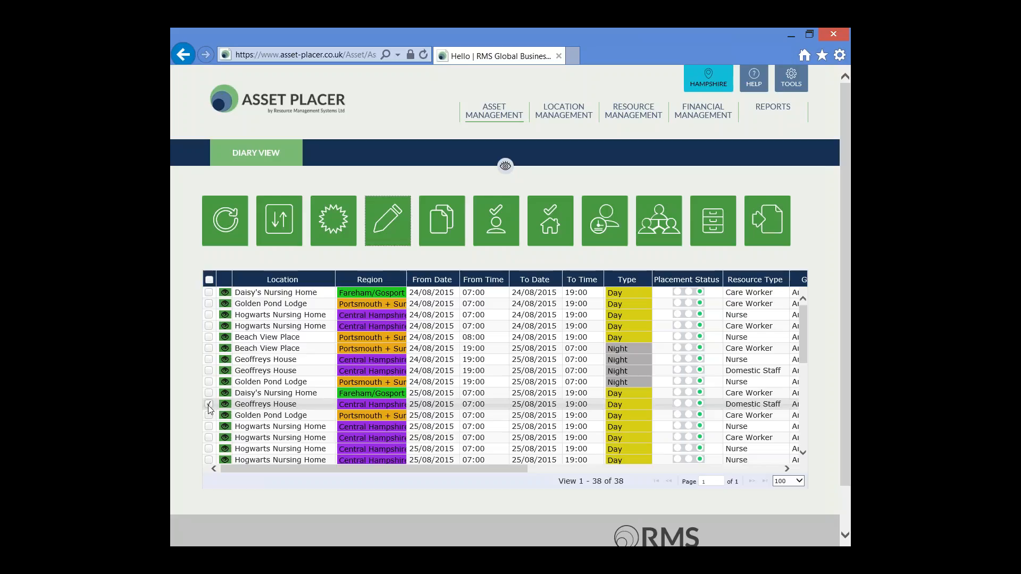
{"action": "left_click", "coordinate": [208, 405]}
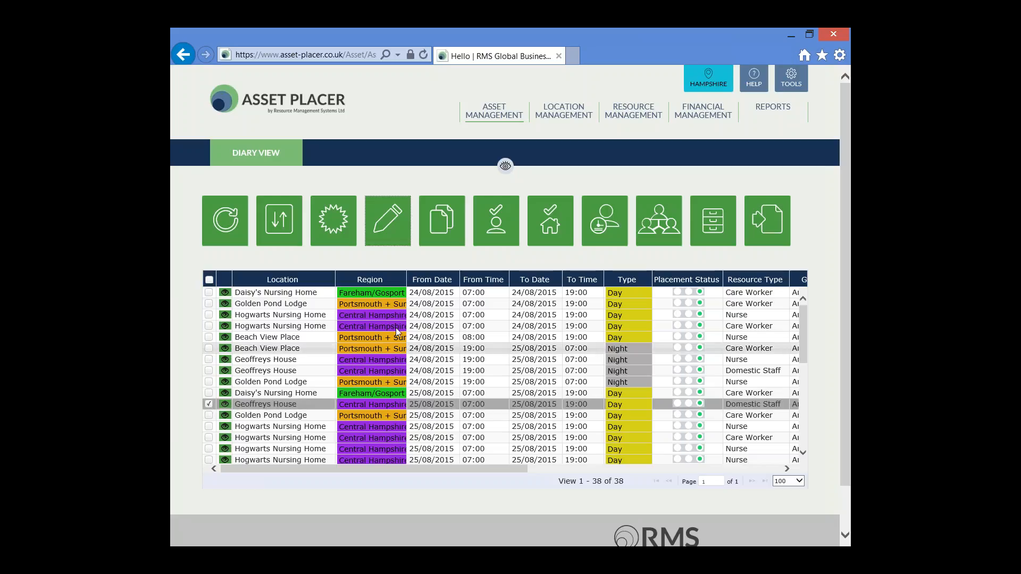
{"action": "left_click", "coordinate": [439, 228]}
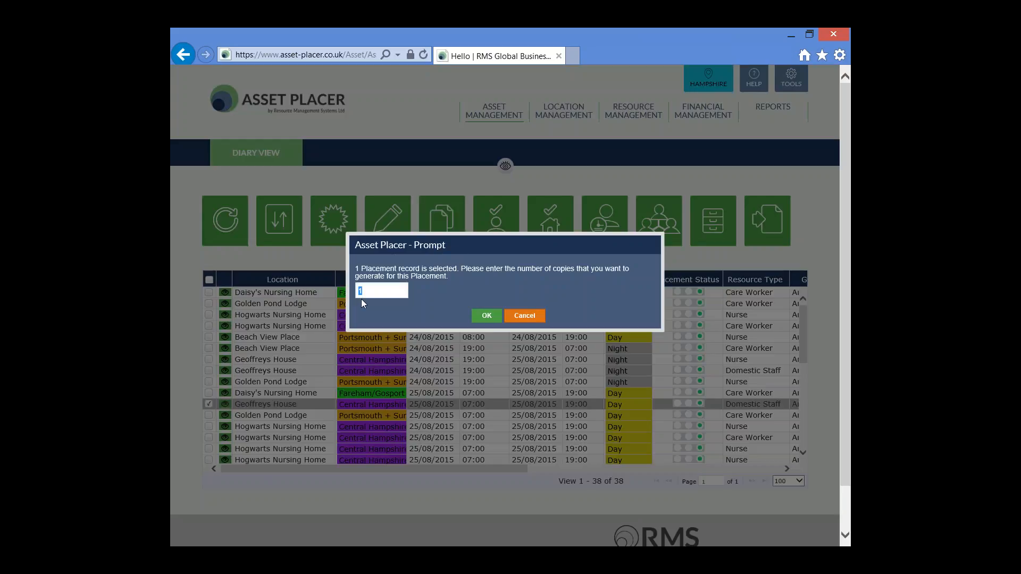
{"action": "left_click", "coordinate": [391, 289]}
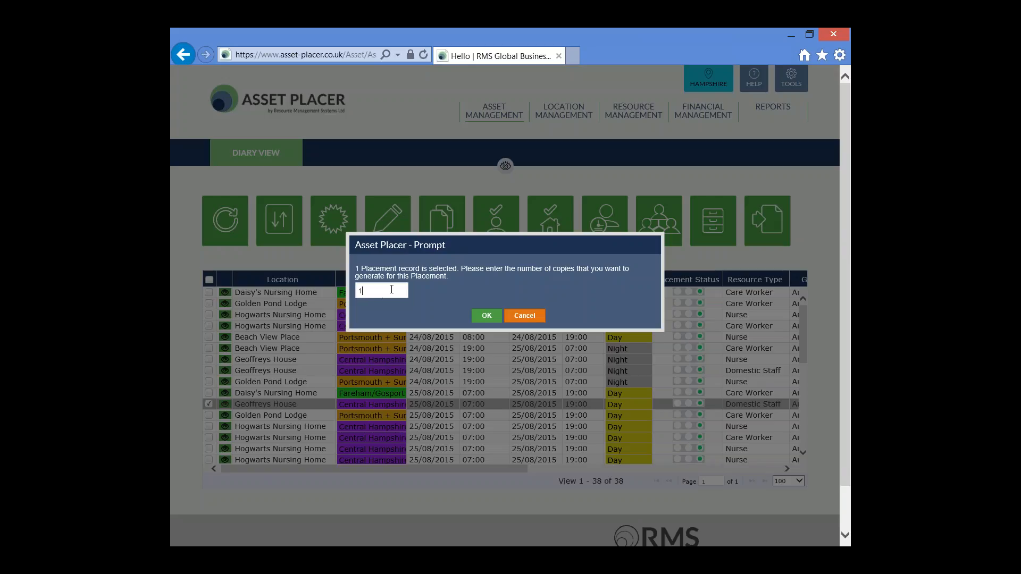
{"action": "double_click", "coordinate": [357, 290]}
{"action": "type", "text": "3"}
{"action": "left_click", "coordinate": [485, 316]}
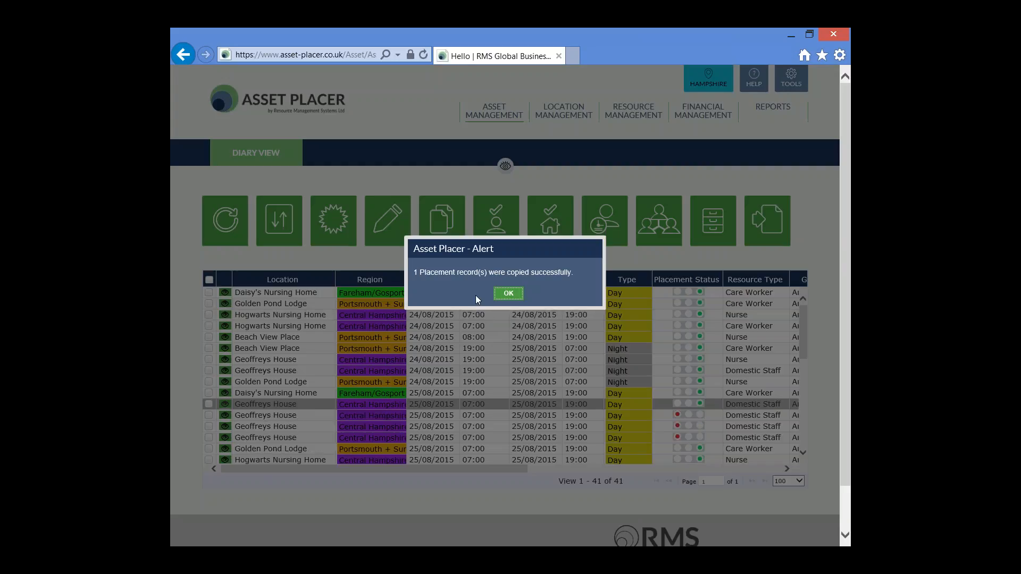
{"action": "left_click", "coordinate": [508, 294]}
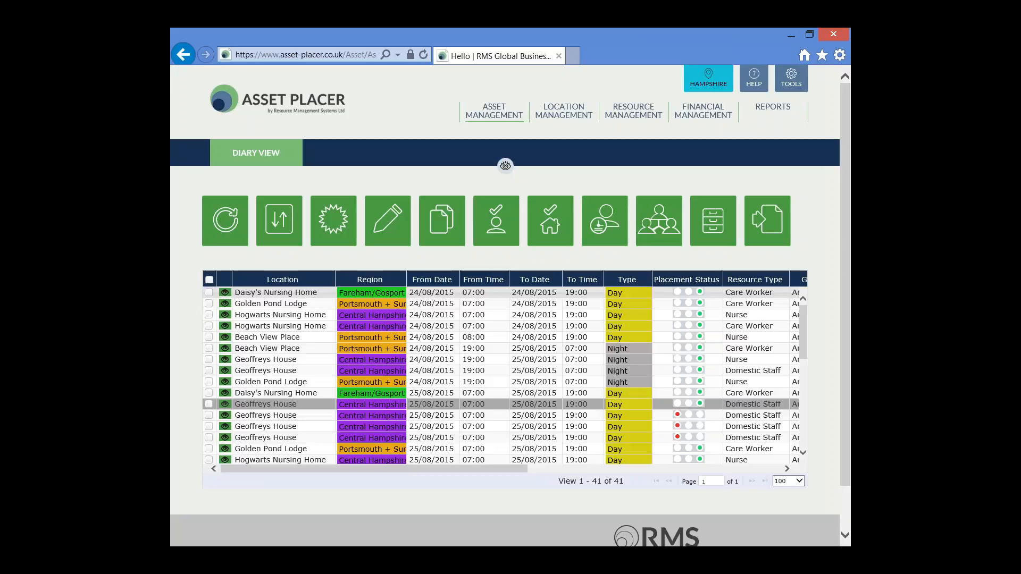
Examine the placement status and assigned resource of the copied Geoffreys House placements
{"action": "scroll", "coordinate": [361, 370], "scroll_direction": "down", "scroll_amount": 3}
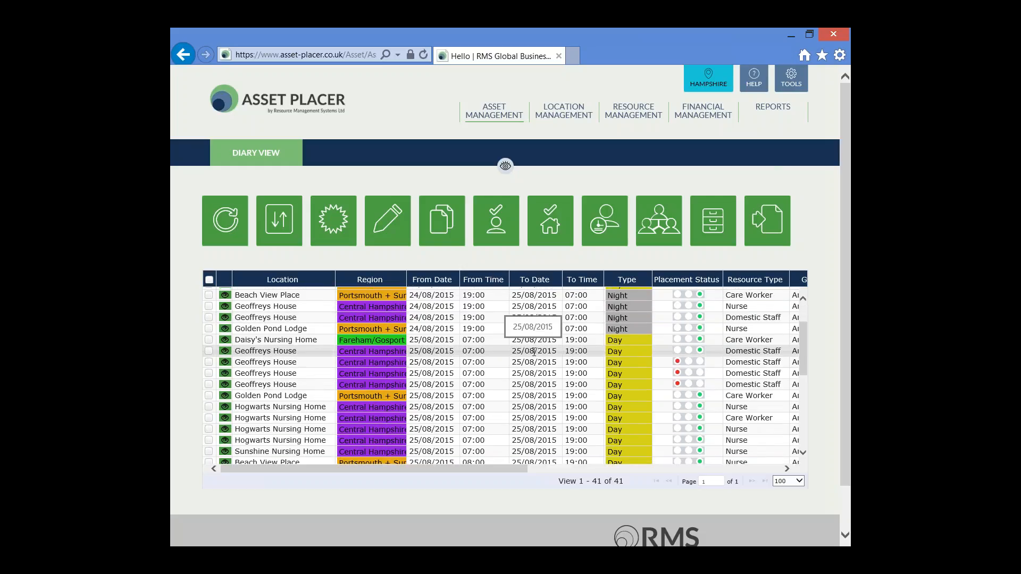
{"action": "left_click", "coordinate": [701, 350]}
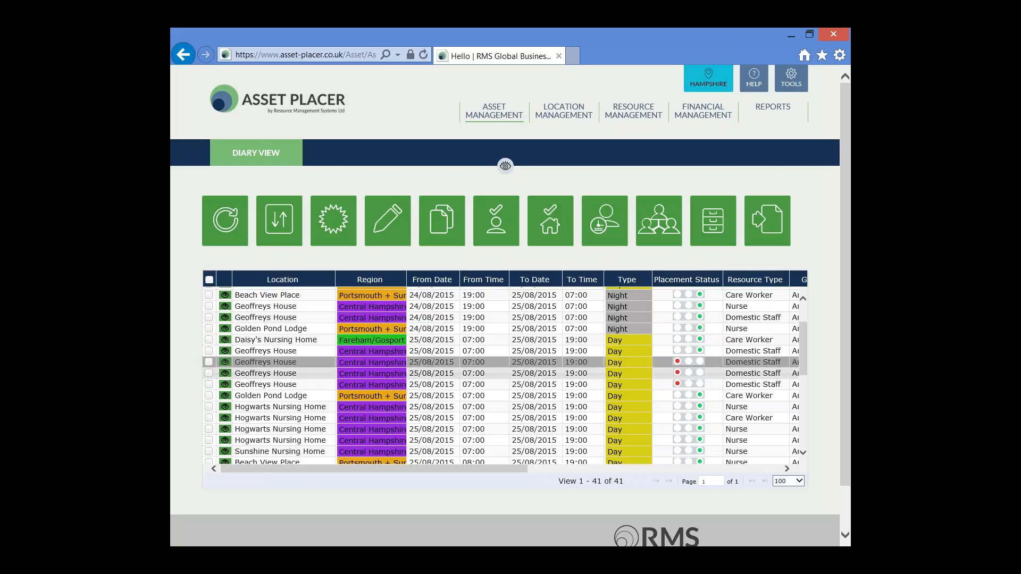
{"action": "left_click_drag", "start_coordinate": [506, 468], "coordinate": [614, 468]}
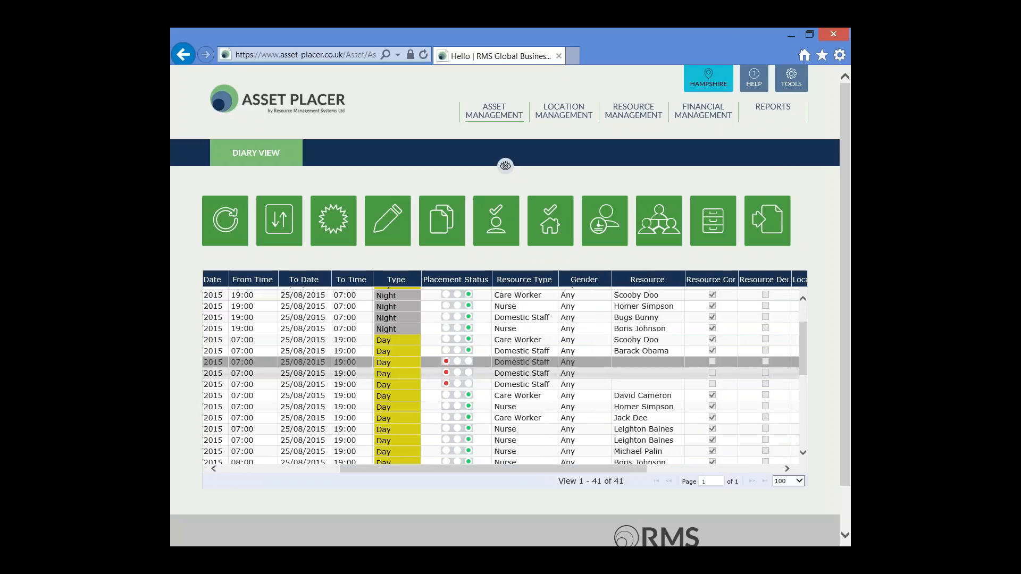
{"action": "left_click", "coordinate": [645, 365]}
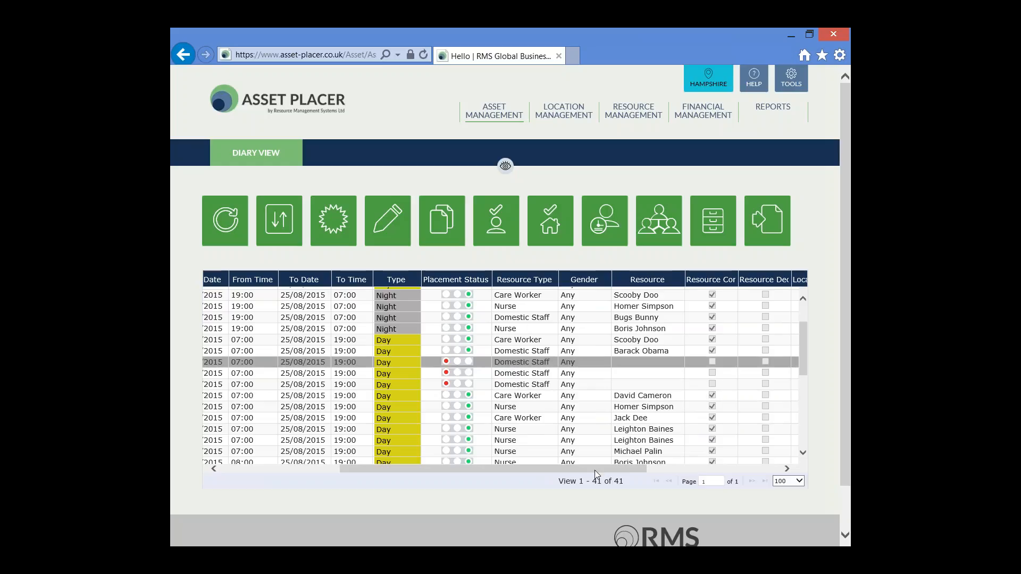
{"action": "left_click_drag", "start_coordinate": [595, 470], "coordinate": [476, 470]}
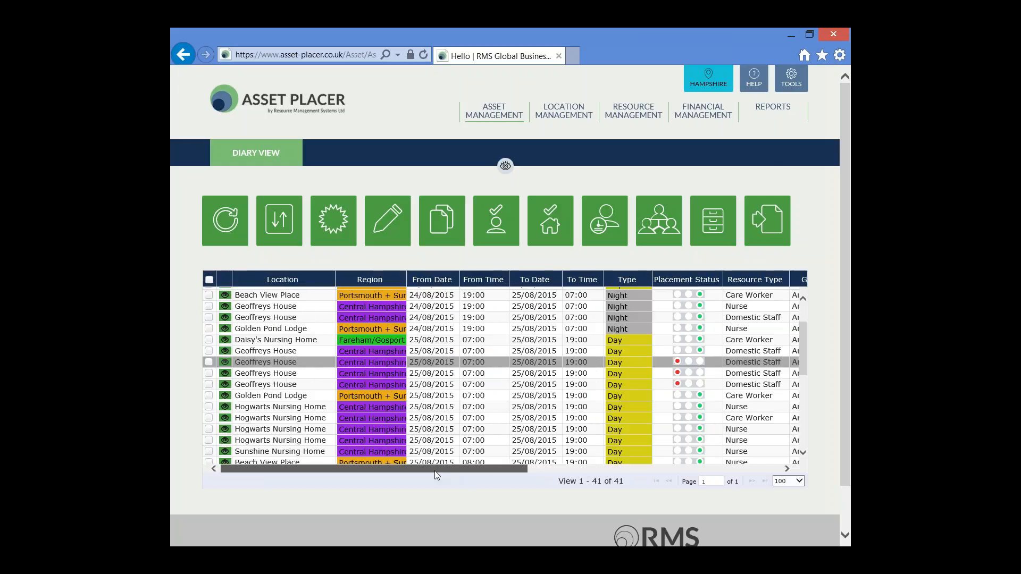
Edit the first copied Geoffreys House placement to run from 26/08/2015 07:00 to 26/08/2015 19:00
{"action": "left_click", "coordinate": [209, 363]}
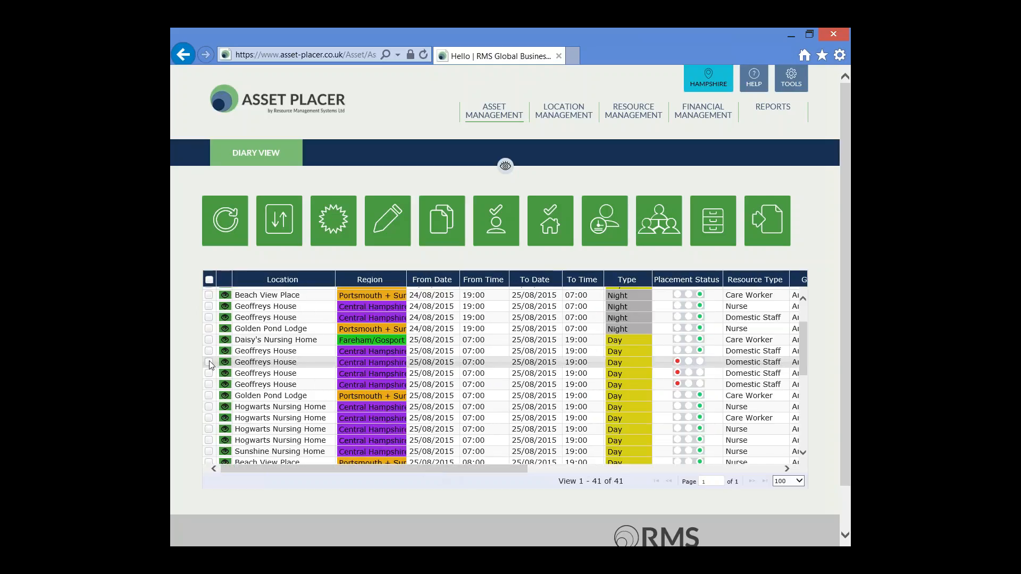
{"action": "left_click", "coordinate": [381, 235]}
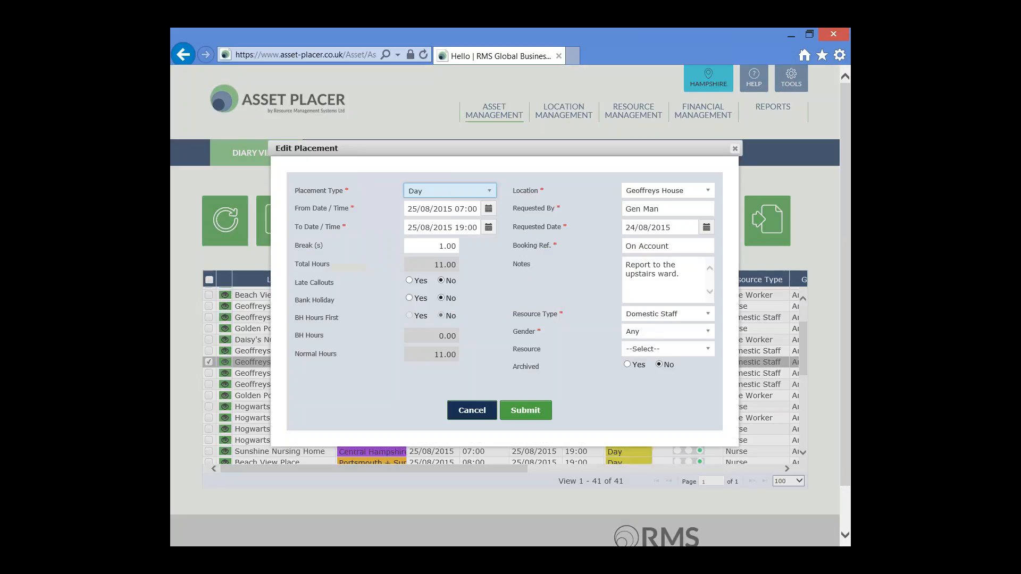
{"action": "left_click", "coordinate": [488, 209]}
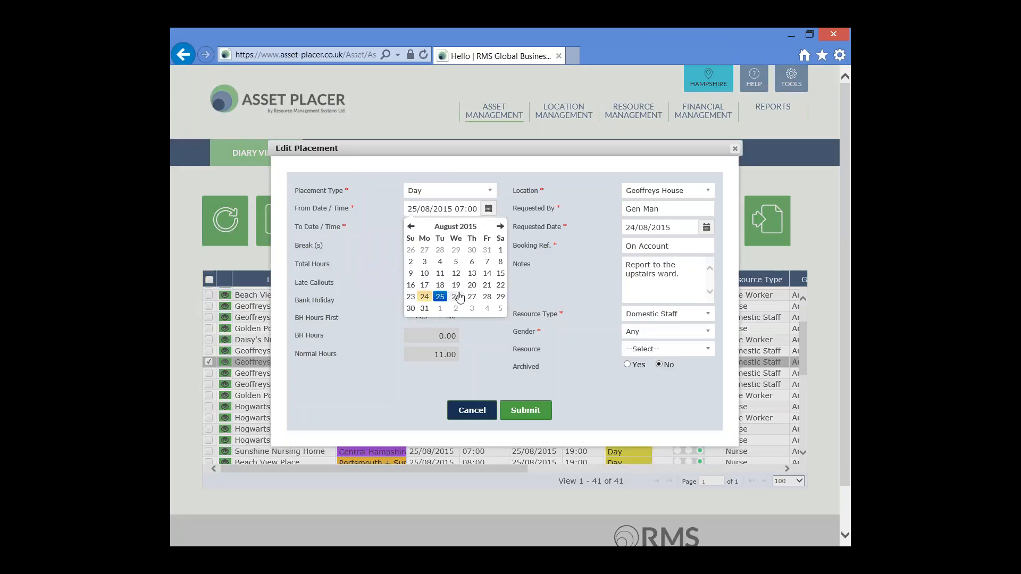
{"action": "left_click", "coordinate": [459, 293]}
{"action": "left_click", "coordinate": [493, 257]}
{"action": "left_click", "coordinate": [418, 241]}
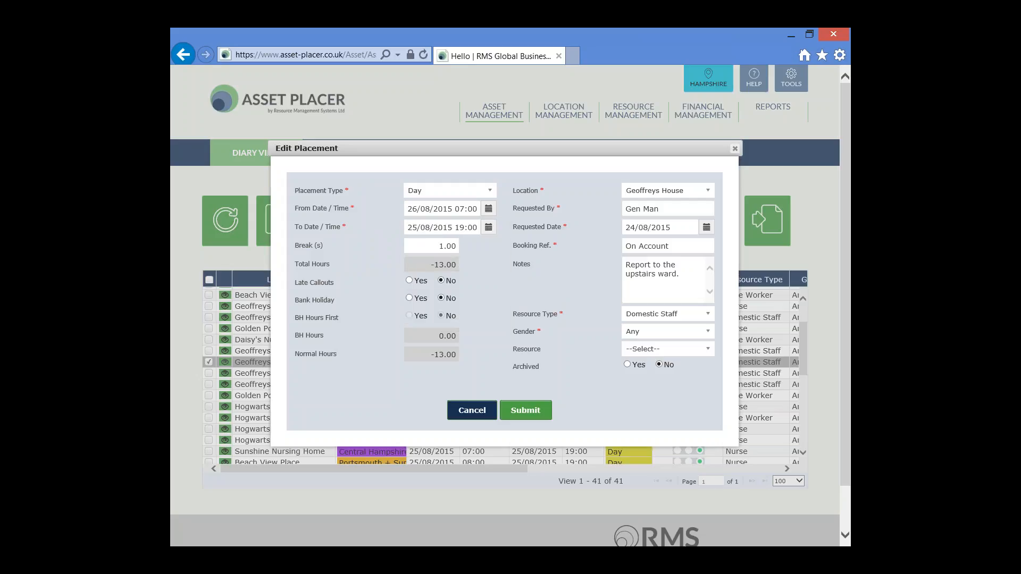
{"action": "left_click", "coordinate": [488, 227]}
{"action": "left_click", "coordinate": [458, 313]}
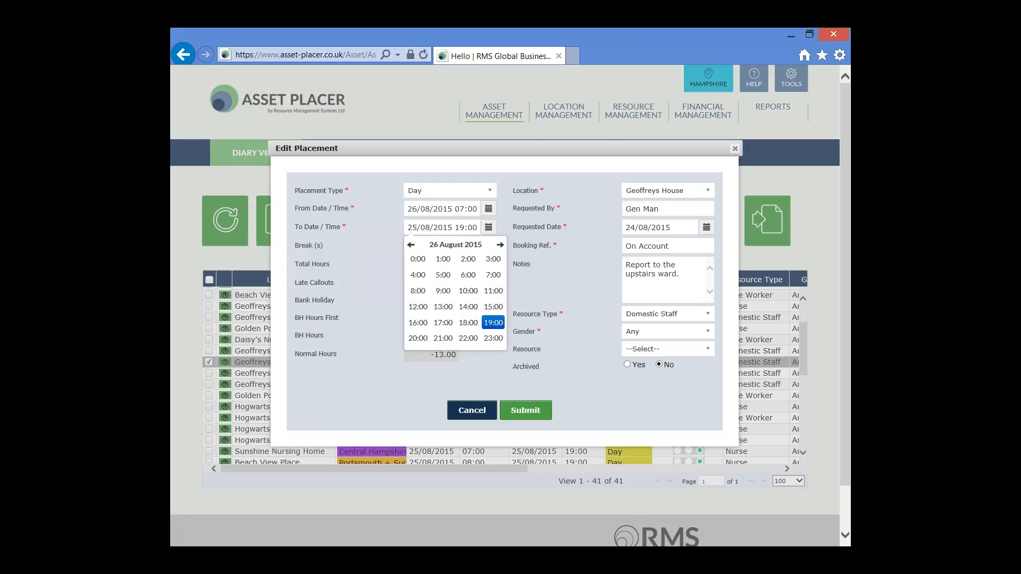
{"action": "left_click", "coordinate": [493, 323]}
{"action": "left_click", "coordinate": [418, 261]}
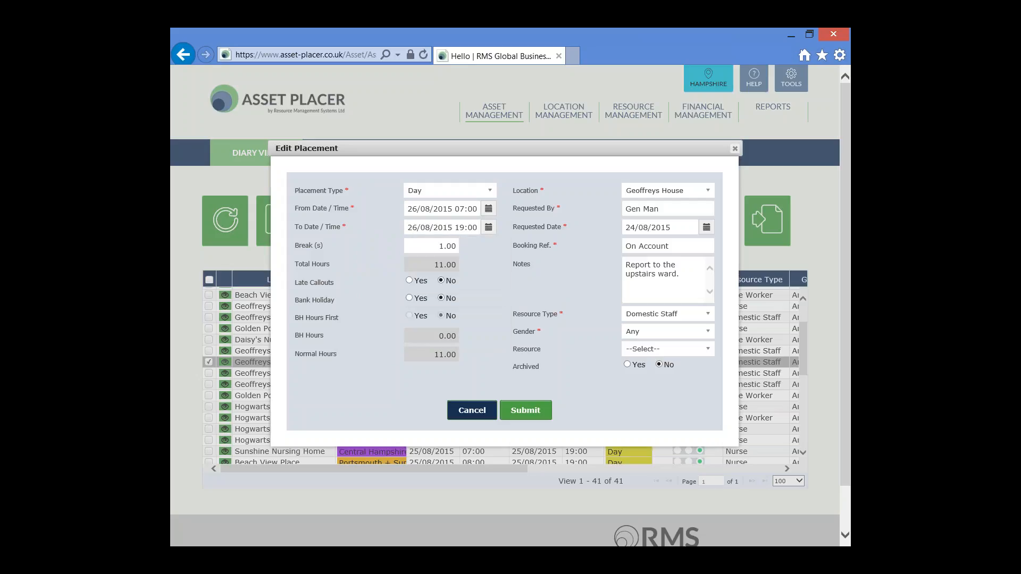
Assign Barack Obama as the resource for the 26/08/2015 placement and save the record
{"action": "left_click", "coordinate": [691, 349]}
{"action": "left_click", "coordinate": [648, 394]}
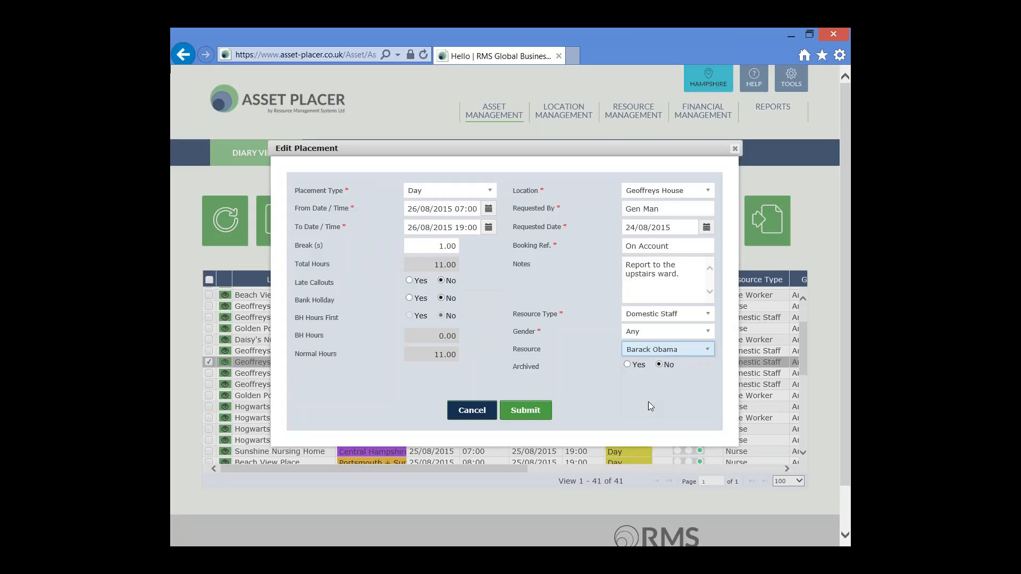
{"action": "left_click", "coordinate": [525, 410]}
{"action": "left_click", "coordinate": [482, 294]}
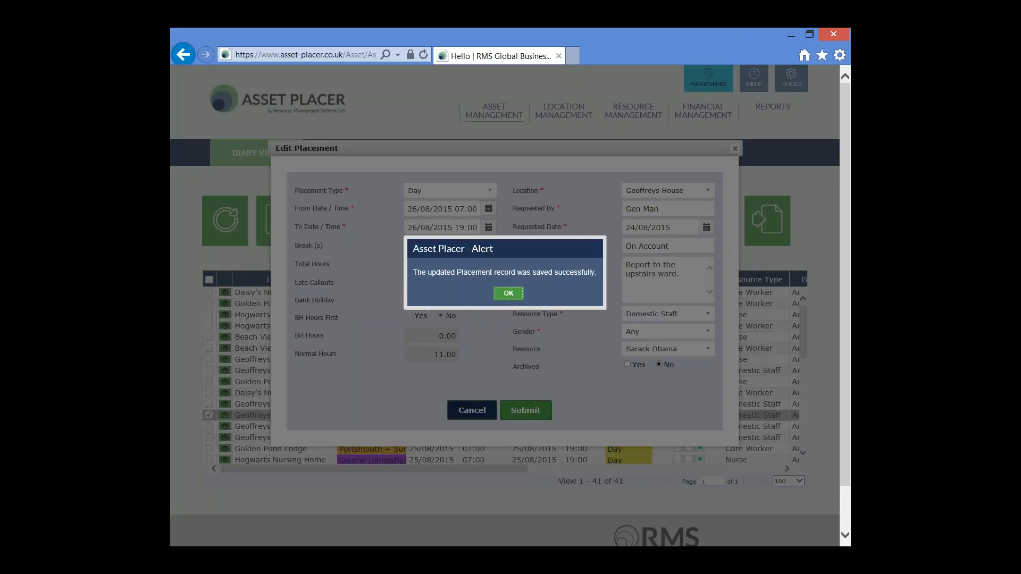
{"action": "left_click", "coordinate": [509, 294]}
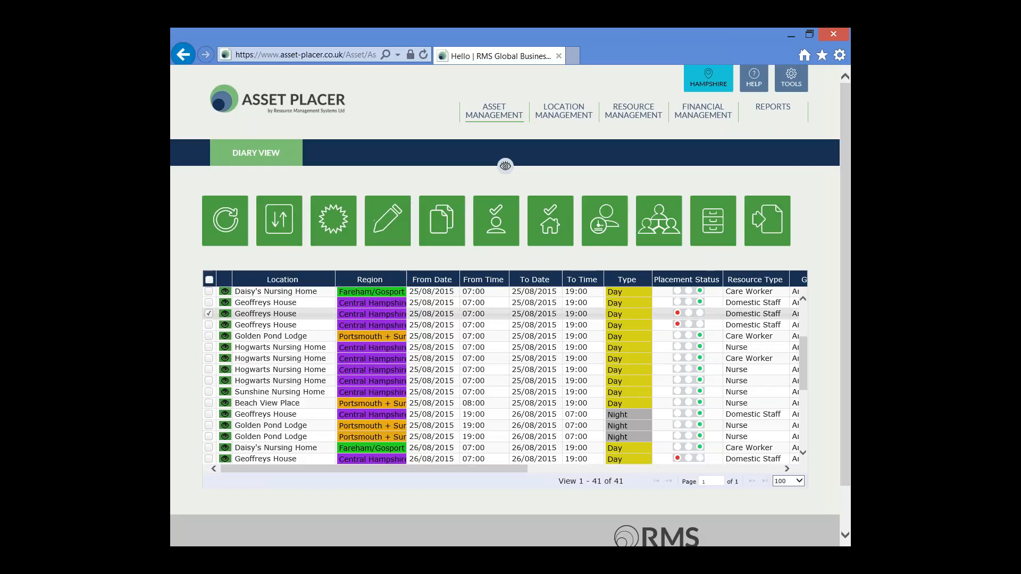
Edit the next unfilled Geoffreys House copy to run from 27/08/2015 07:00 to 27/08/2015 19:00
{"action": "left_click", "coordinate": [208, 314]}
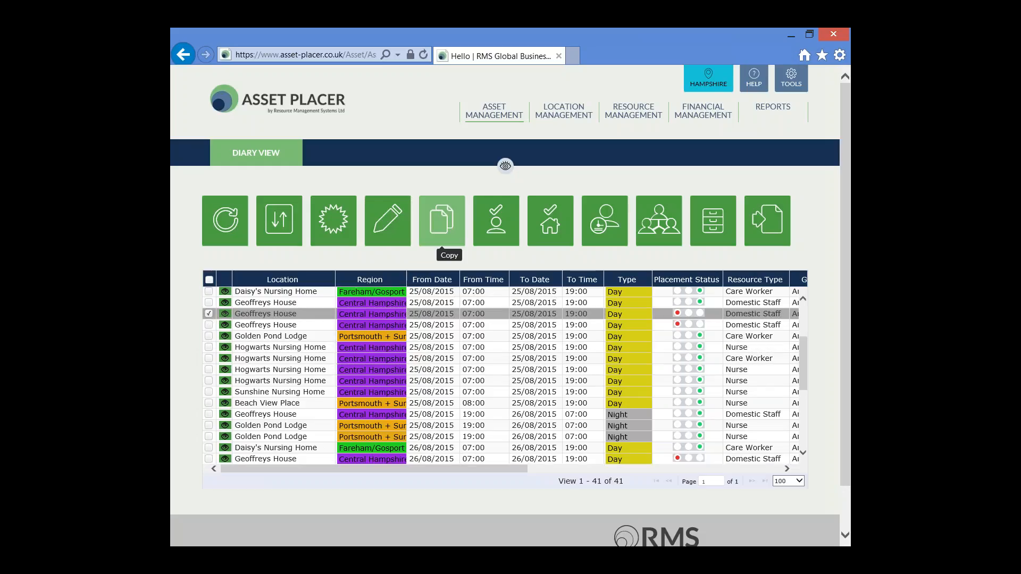
{"action": "left_click", "coordinate": [443, 223]}
{"action": "left_click", "coordinate": [489, 203]}
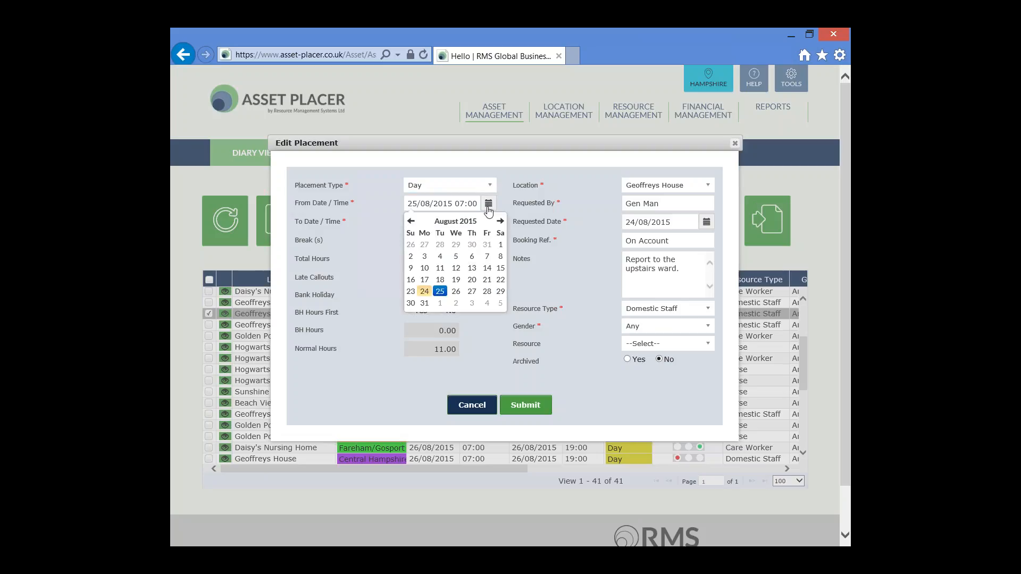
{"action": "left_click", "coordinate": [472, 291]}
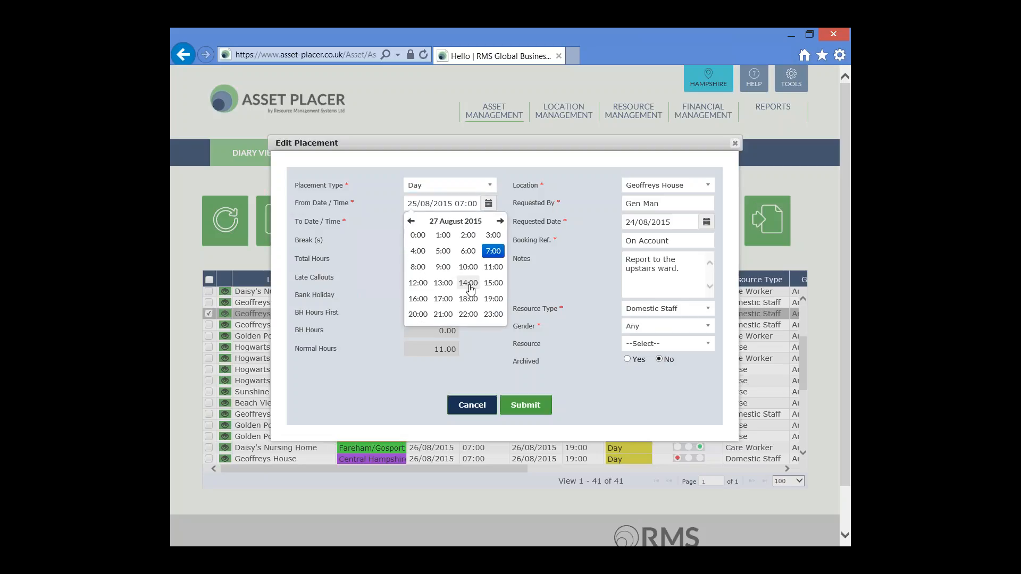
{"action": "left_click", "coordinate": [493, 251]}
{"action": "left_click", "coordinate": [419, 236]}
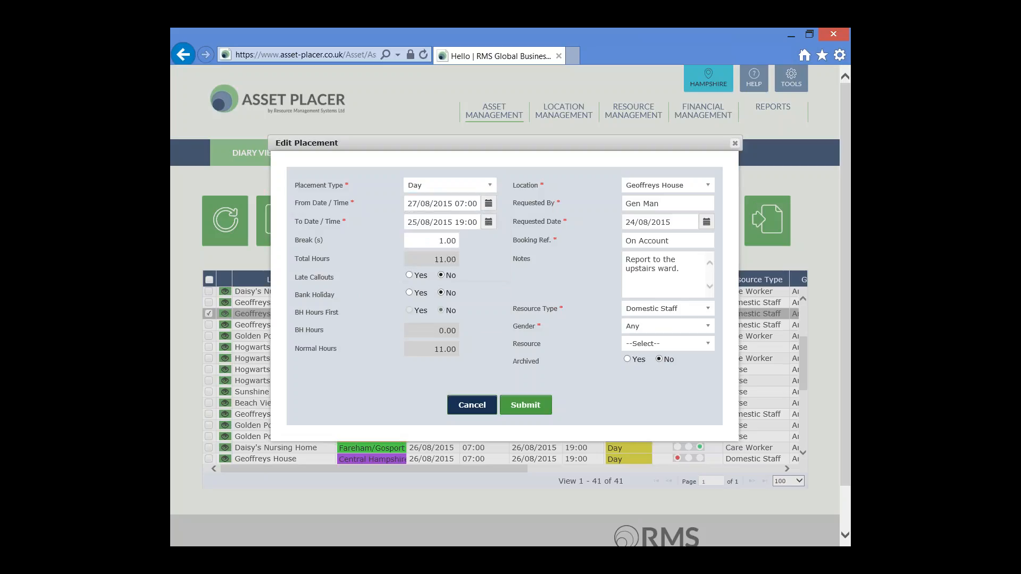
{"action": "left_click", "coordinate": [489, 222]}
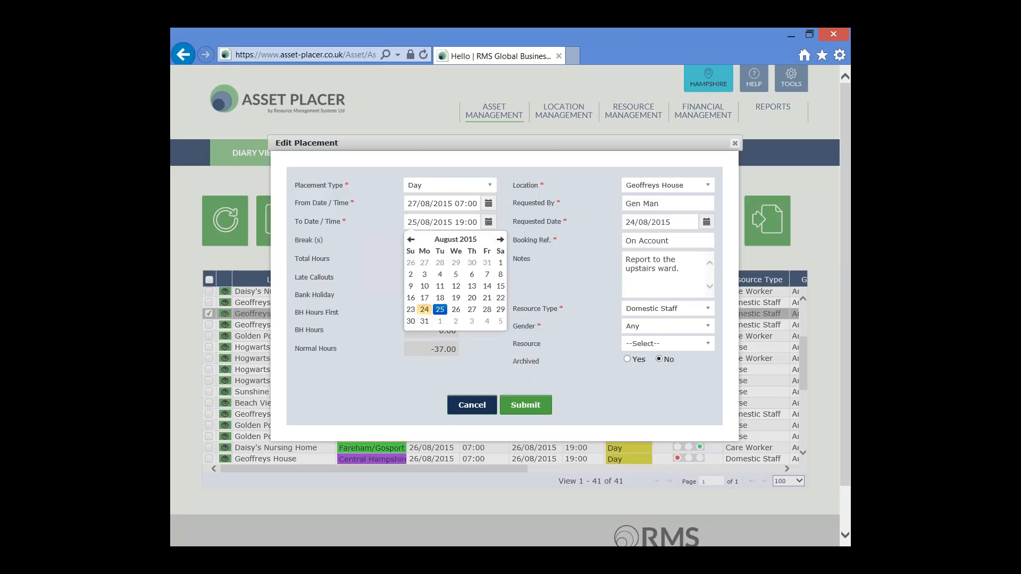
{"action": "left_click", "coordinate": [472, 309]}
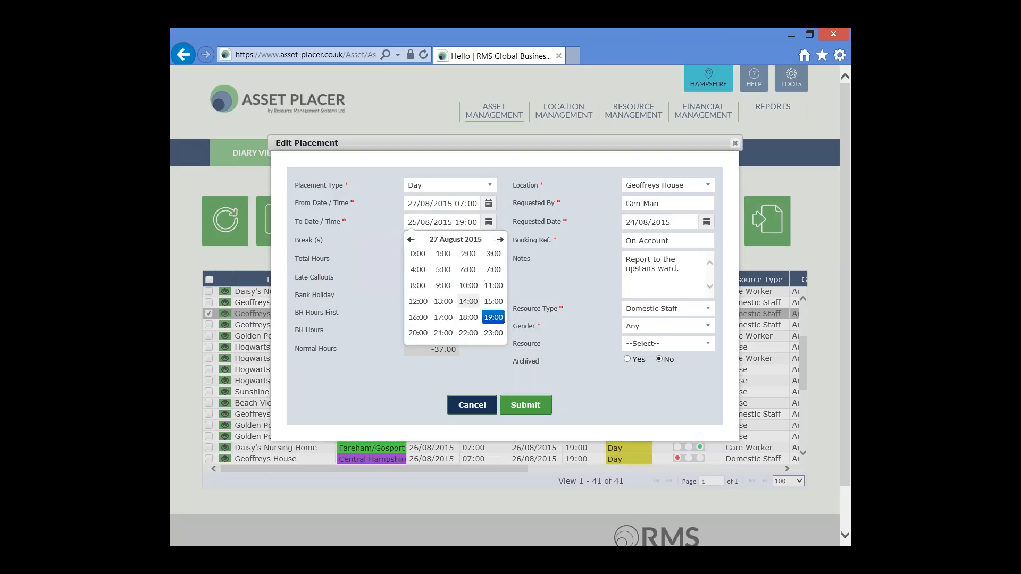
{"action": "left_click", "coordinate": [493, 318]}
{"action": "left_click", "coordinate": [420, 257]}
Assign Barack Obama as the resource for the 27/08/2015 placement and save the record
{"action": "left_click", "coordinate": [709, 346]}
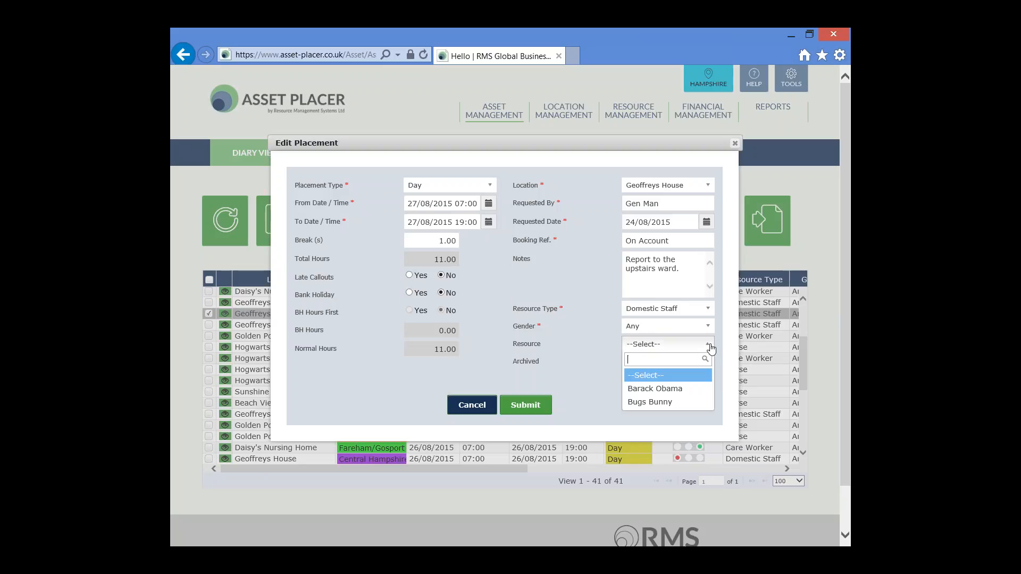
{"action": "left_click", "coordinate": [676, 389]}
{"action": "left_click", "coordinate": [534, 406]}
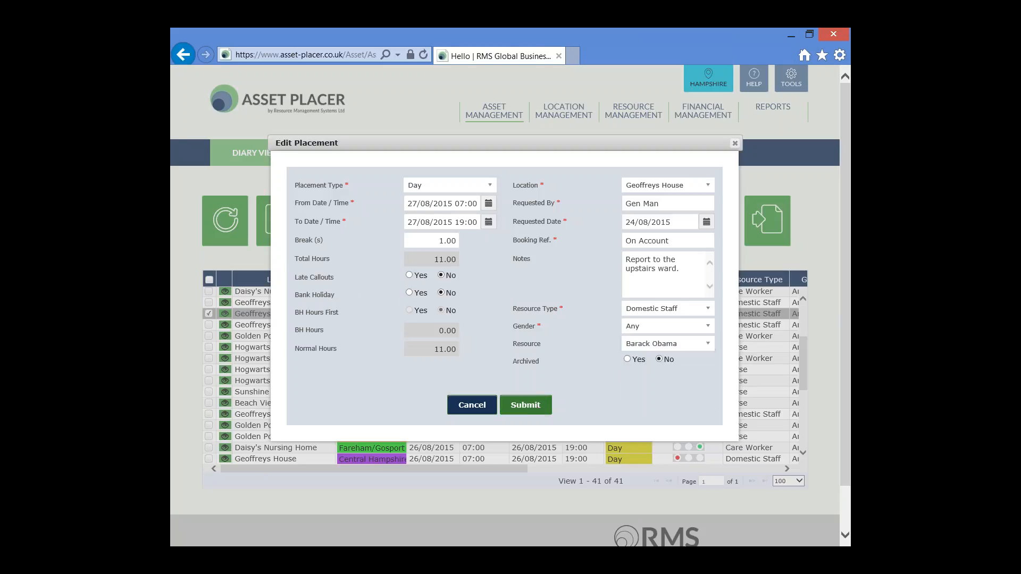
{"action": "left_click", "coordinate": [510, 294]}
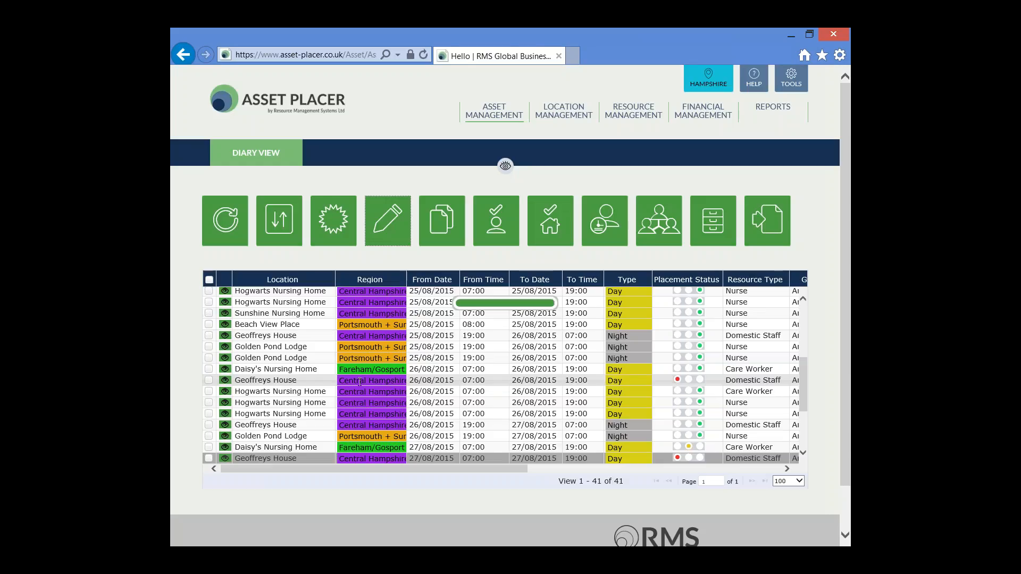
Edit the remaining unfilled 25/08/2015 Geoffreys House copy to run from 28/08/2015 07:00 to 28/08/2015 19:00
{"action": "scroll", "coordinate": [316, 382], "scroll_direction": "up", "scroll_amount": 3}
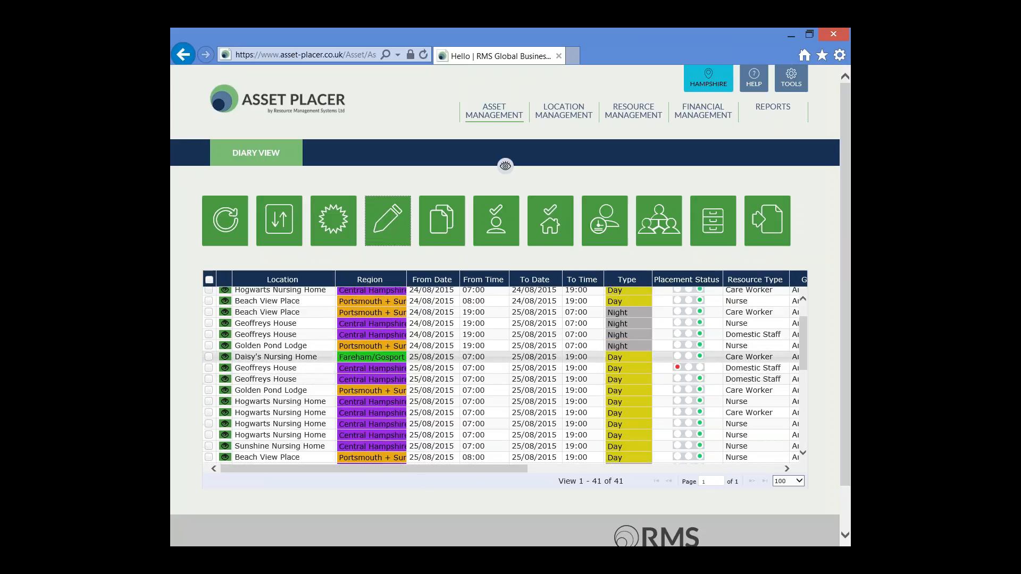
{"action": "scroll", "coordinate": [209, 372], "scroll_direction": "up", "scroll_amount": 1}
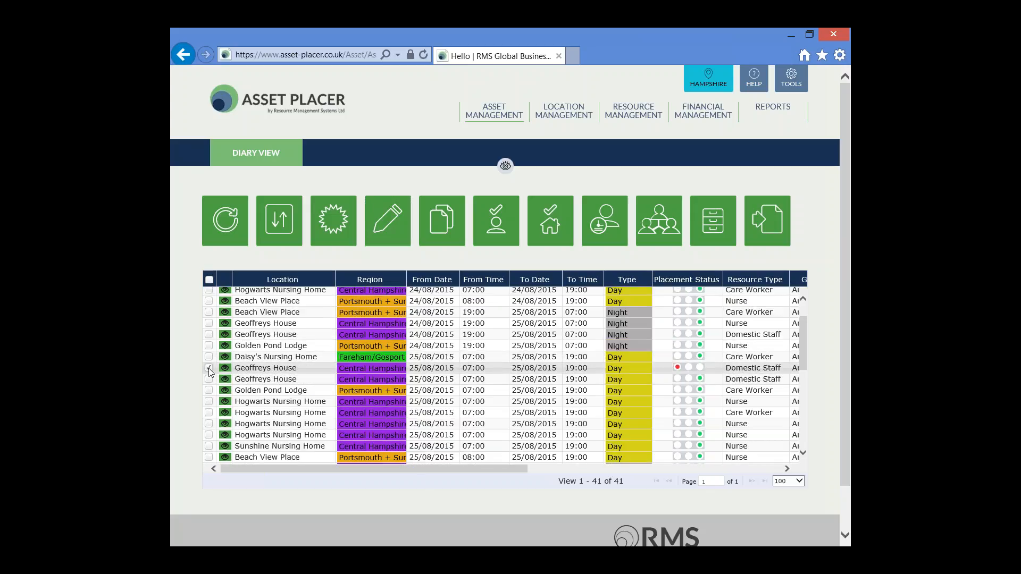
{"action": "left_click", "coordinate": [209, 369]}
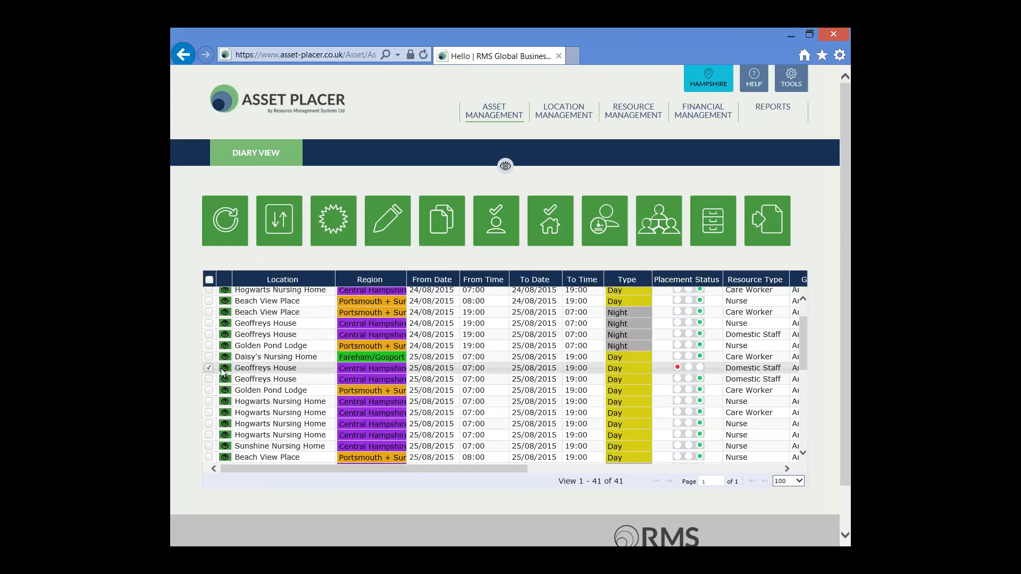
{"action": "left_click", "coordinate": [386, 224]}
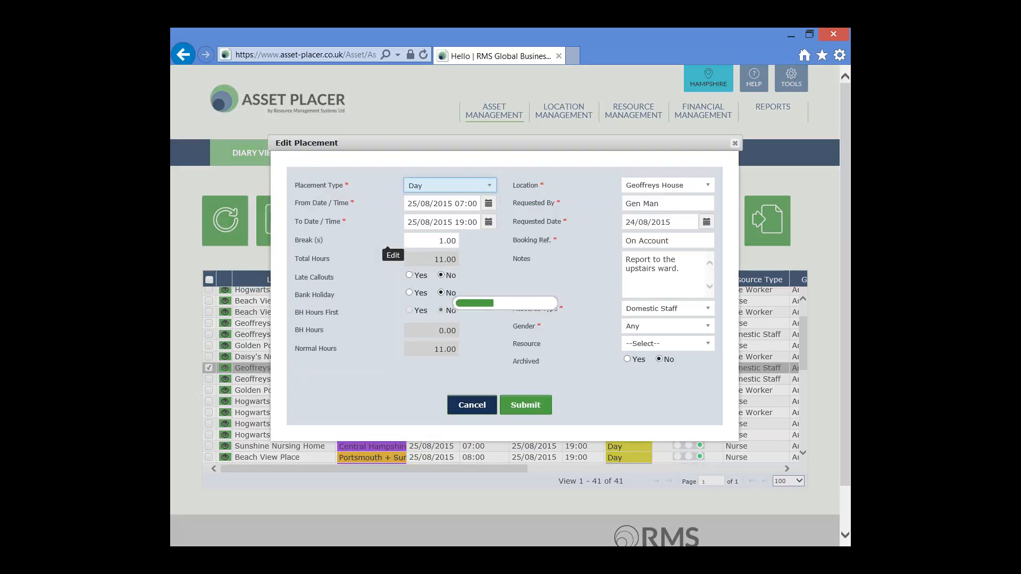
{"action": "left_click", "coordinate": [488, 204]}
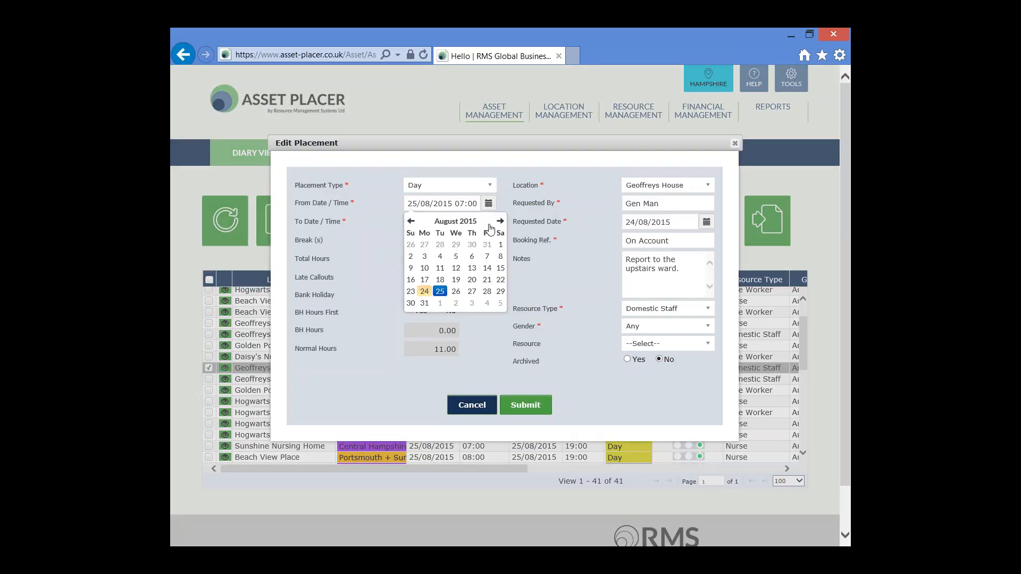
{"action": "left_click", "coordinate": [485, 292]}
{"action": "left_click", "coordinate": [493, 250]}
{"action": "left_click", "coordinate": [418, 237]}
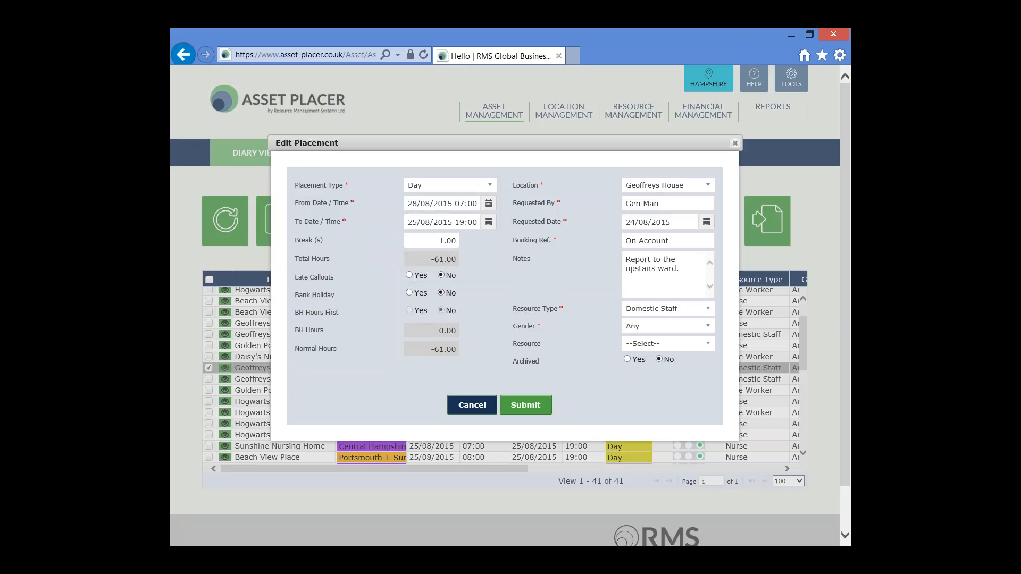
{"action": "left_click", "coordinate": [488, 224]}
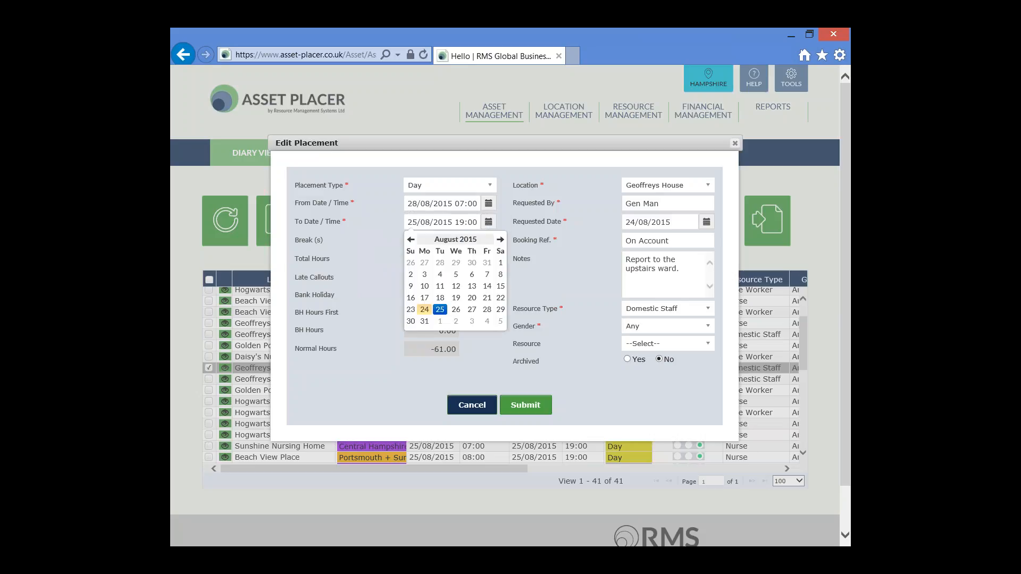
{"action": "left_click", "coordinate": [487, 310]}
{"action": "left_click", "coordinate": [493, 315]}
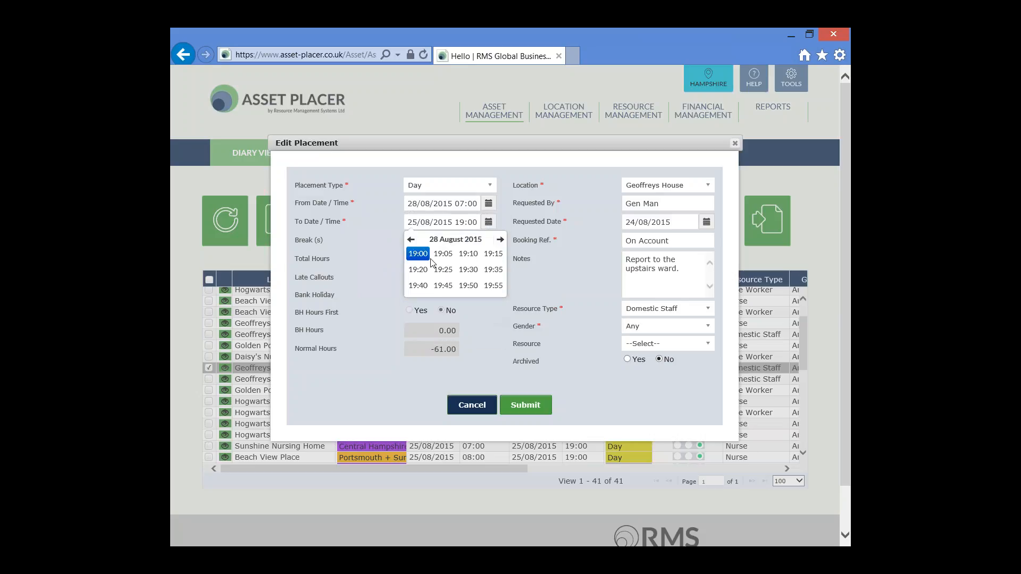
{"action": "left_click", "coordinate": [418, 254]}
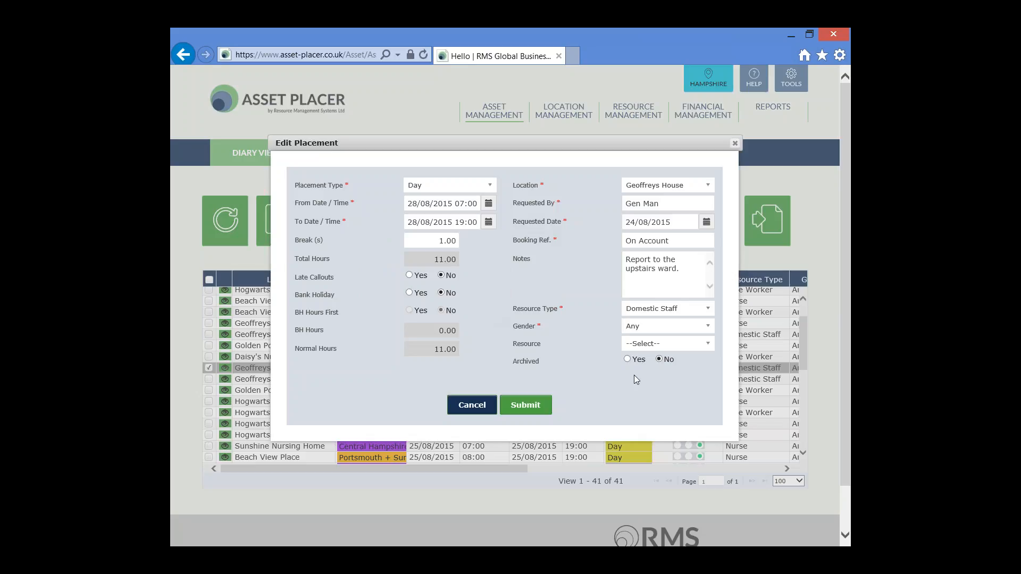
Assign Barack Obama as the resource for the 28/08/2015 placement and save the record
{"action": "left_click", "coordinate": [707, 344]}
{"action": "left_click", "coordinate": [681, 388]}
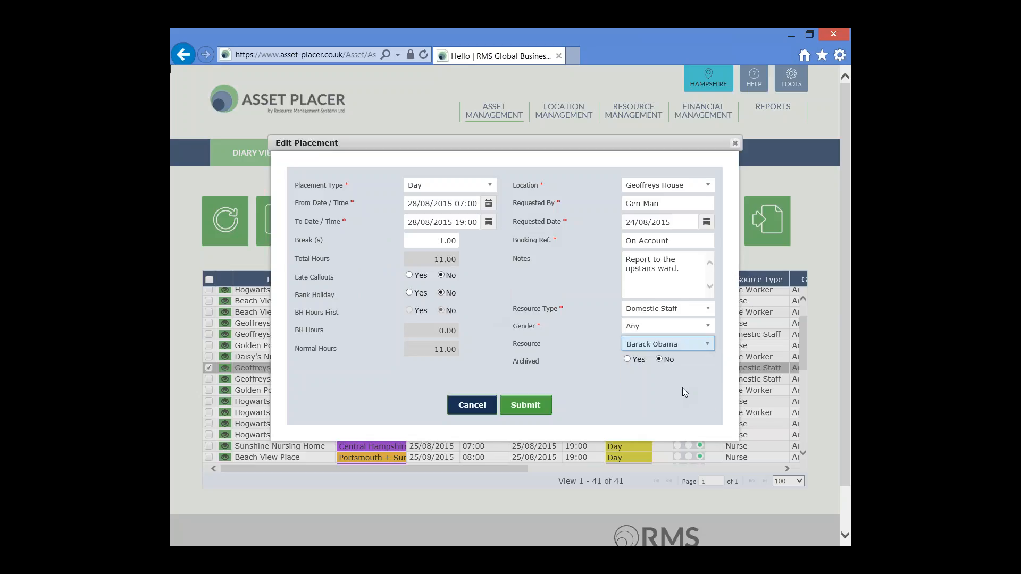
{"action": "left_click", "coordinate": [526, 405]}
{"action": "left_click", "coordinate": [513, 295]}
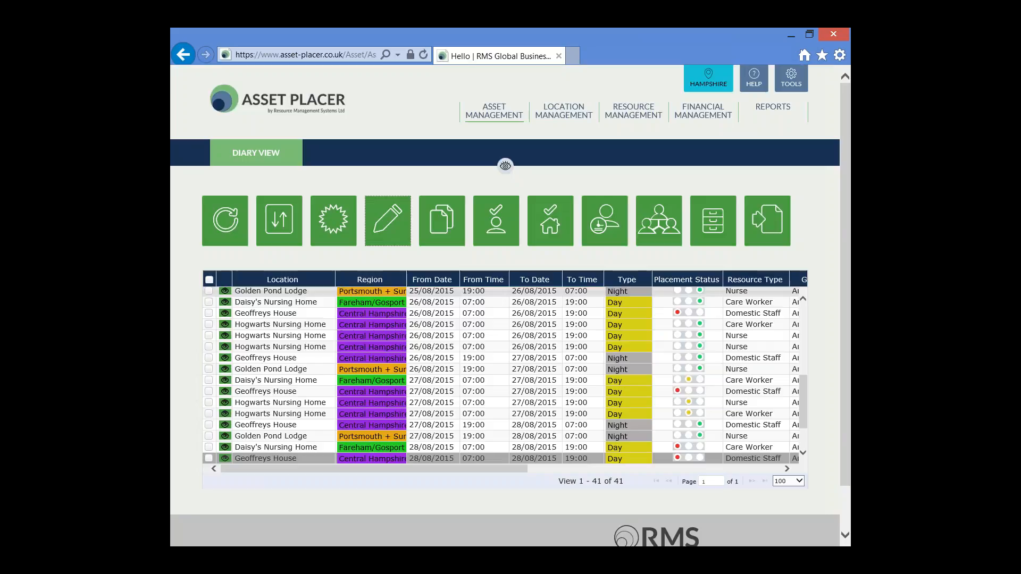
Review the original Geoffreys House day placement and its copies dated 26/08/2015, 27/08/2015 and 28/08/2015, leaving the original unselected
{"action": "scroll", "coordinate": [505, 375], "scroll_direction": "up", "scroll_amount": 6}
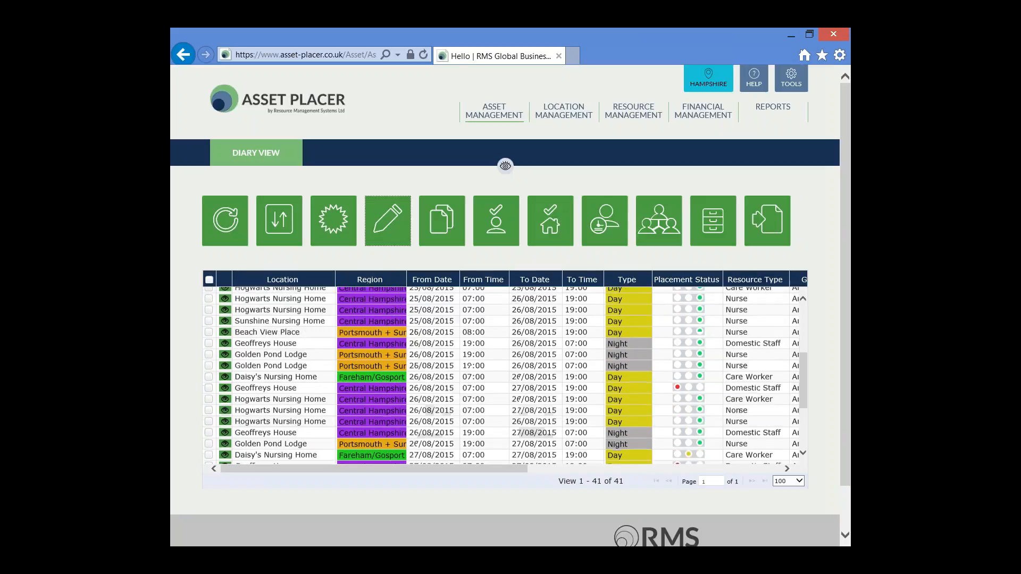
{"action": "scroll", "coordinate": [505, 404], "scroll_direction": "up", "scroll_amount": 2}
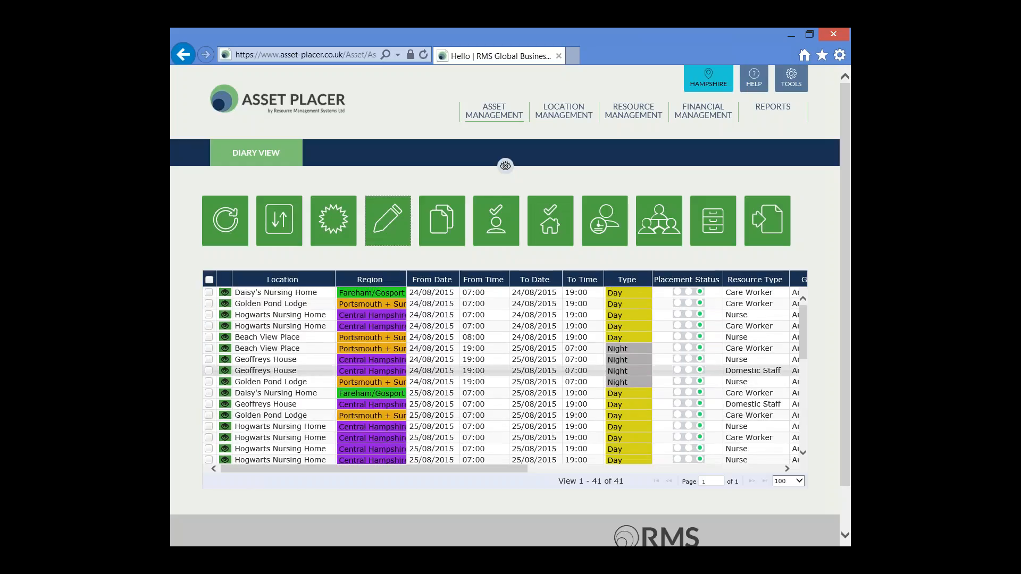
{"action": "left_click", "coordinate": [209, 405]}
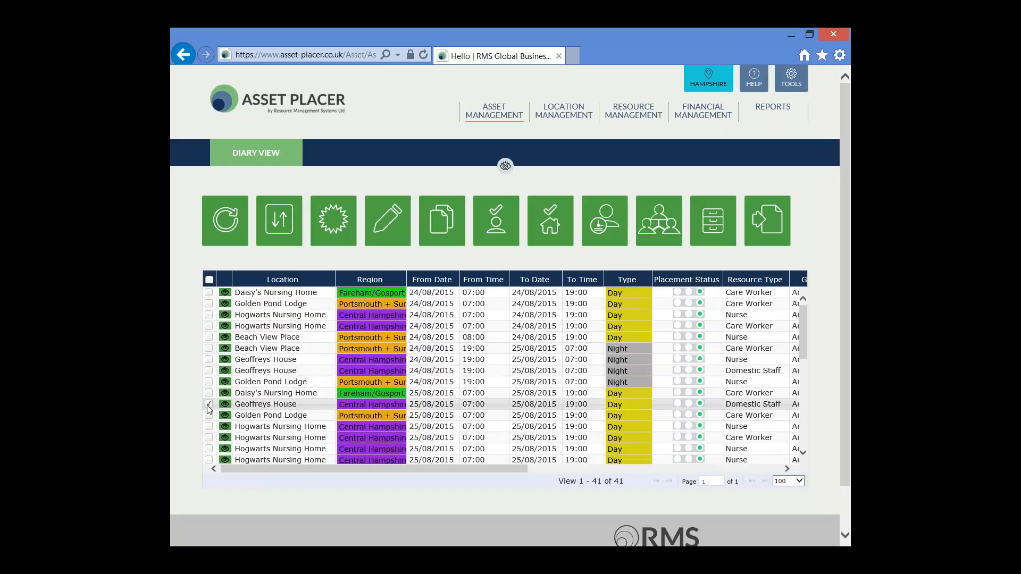
{"action": "scroll", "coordinate": [451, 407], "scroll_direction": "down", "scroll_amount": 5}
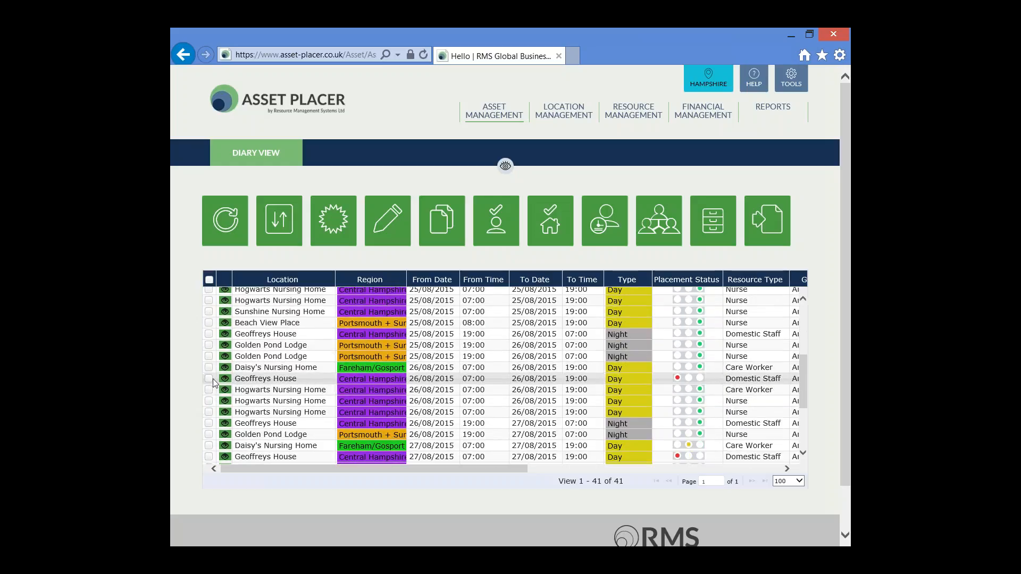
{"action": "scroll", "coordinate": [418, 380], "scroll_direction": "down", "scroll_amount": 3}
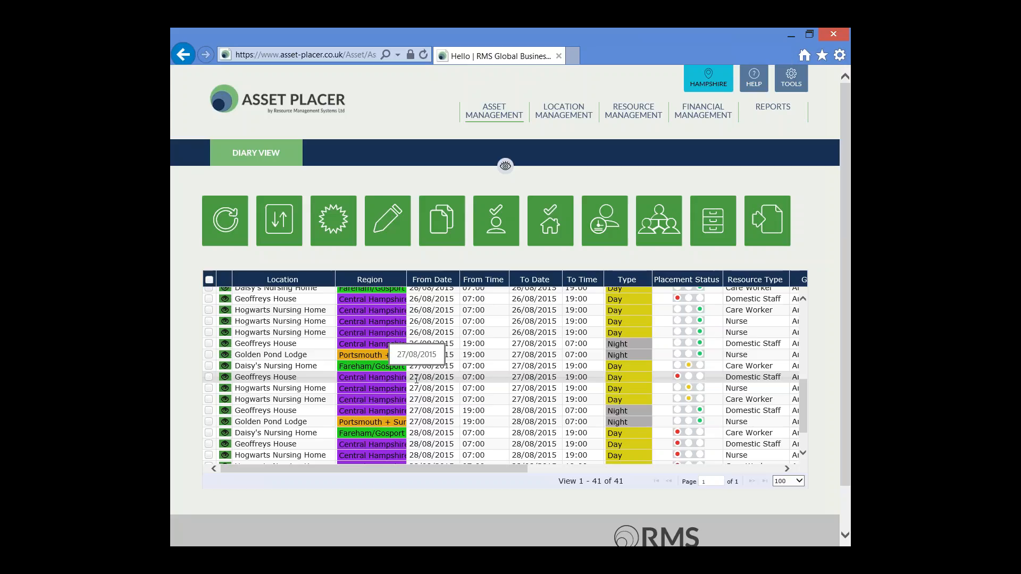
{"action": "scroll", "coordinate": [418, 379], "scroll_direction": "down", "scroll_amount": 2}
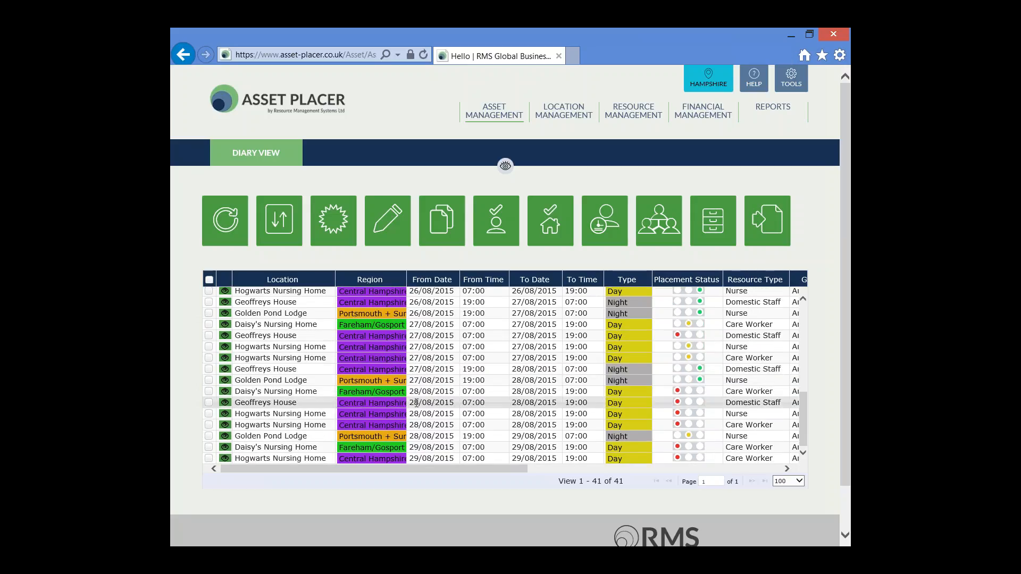
{"action": "scroll", "coordinate": [417, 402], "scroll_direction": "up", "scroll_amount": 6}
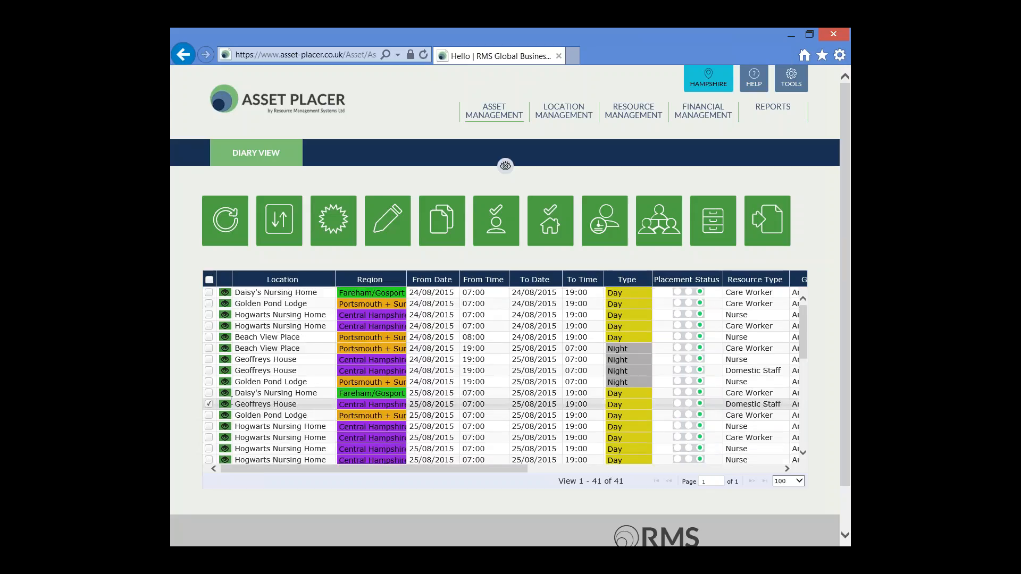
{"action": "left_click", "coordinate": [207, 405]}
Copy five consecutive placements together, from the 27/08/2015 Hogwarts Nursing Home Nurse shift through the first 28/08/2015 Daisy's Nursing Home shift
{"action": "scroll", "coordinate": [210, 407], "scroll_direction": "down", "scroll_amount": 3}
{"action": "scroll", "coordinate": [210, 406], "scroll_direction": "down", "scroll_amount": 2}
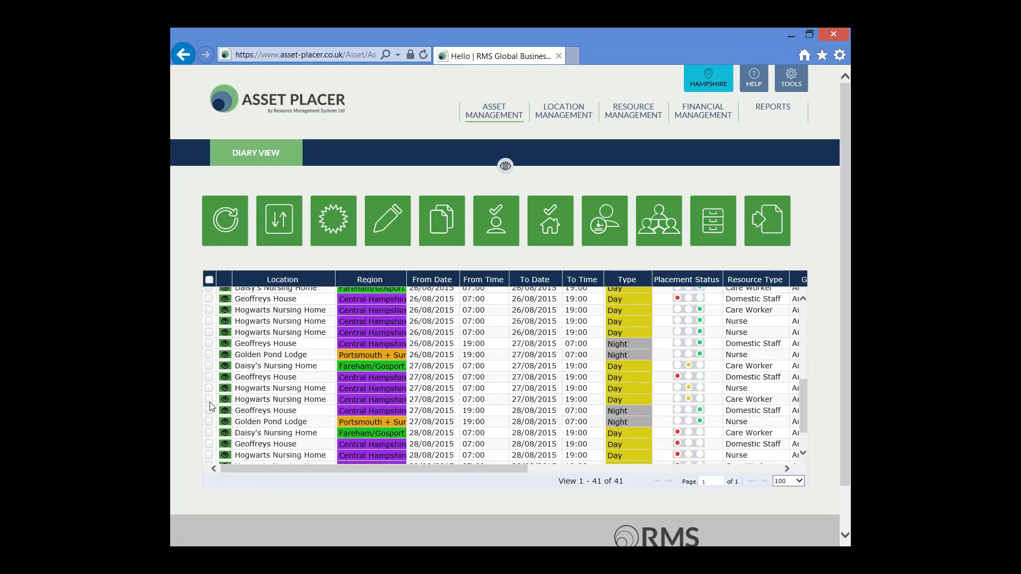
{"action": "scroll", "coordinate": [210, 407], "scroll_direction": "down", "scroll_amount": 4}
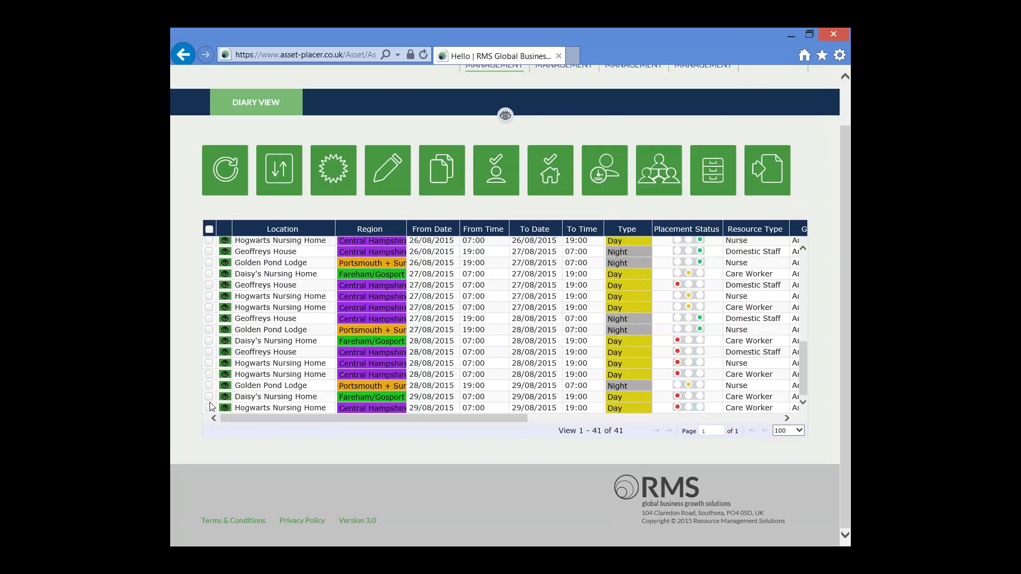
{"action": "left_click", "coordinate": [209, 296]}
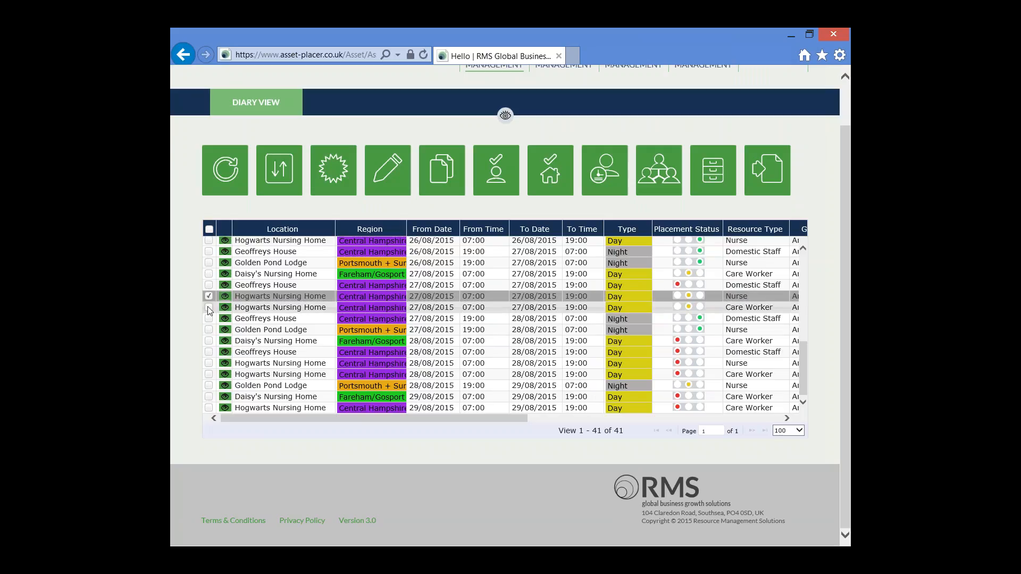
{"action": "left_click", "coordinate": [209, 307]}
{"action": "left_click", "coordinate": [208, 319]}
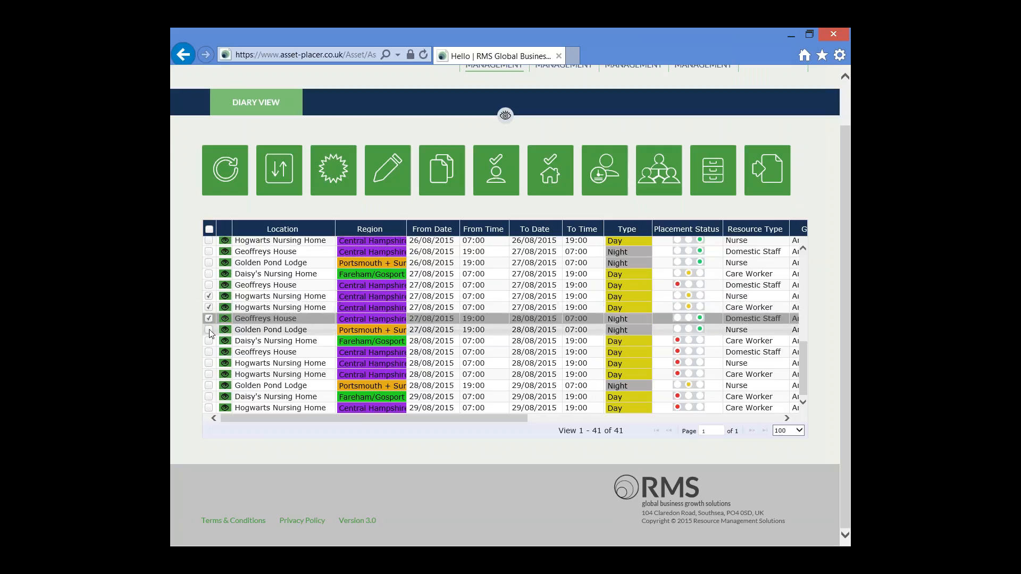
{"action": "left_click", "coordinate": [209, 329]}
{"action": "left_click", "coordinate": [209, 341]}
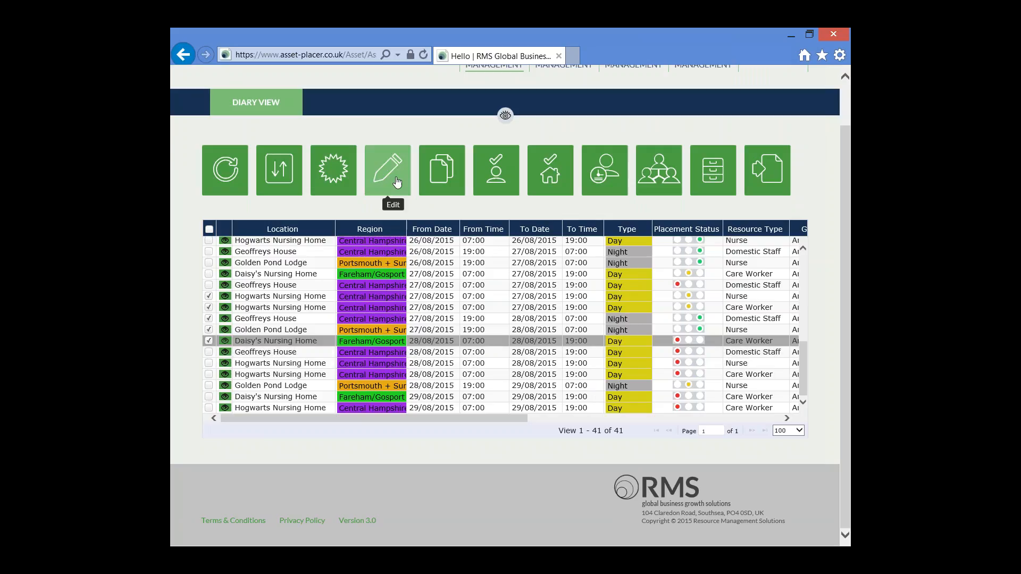
{"action": "left_click", "coordinate": [449, 178]}
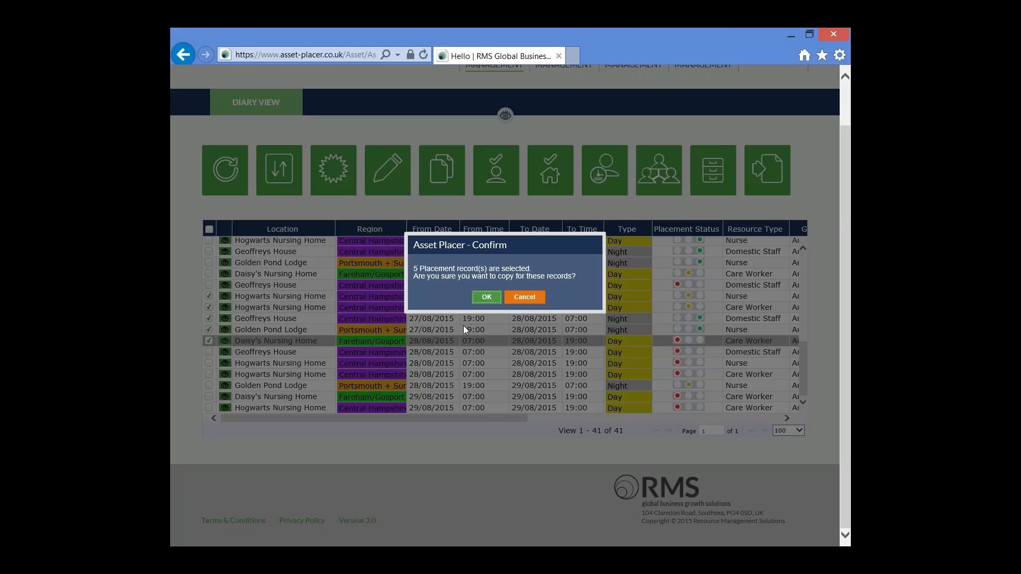
{"action": "left_click", "coordinate": [487, 297]}
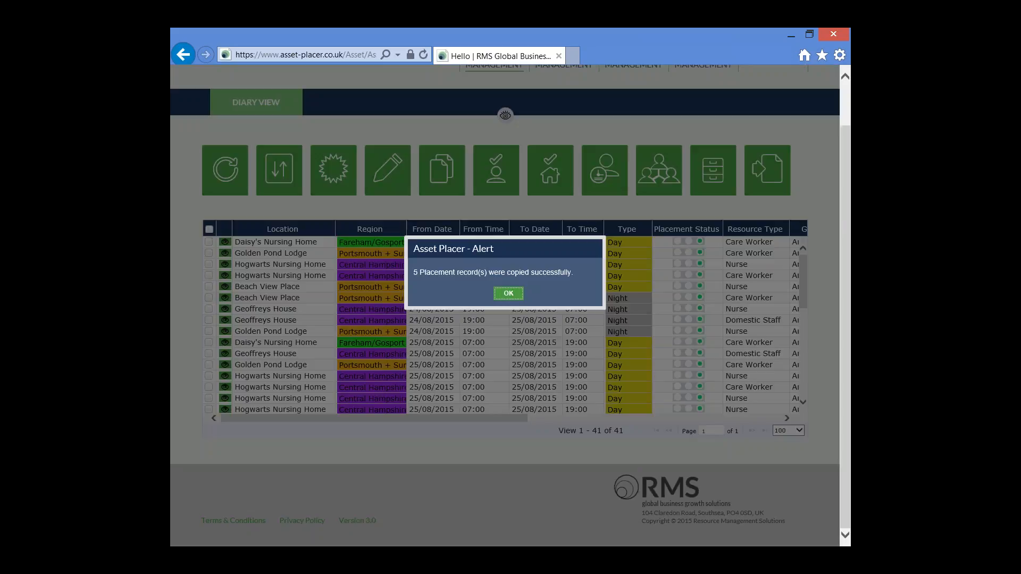
{"action": "left_click", "coordinate": [508, 294]}
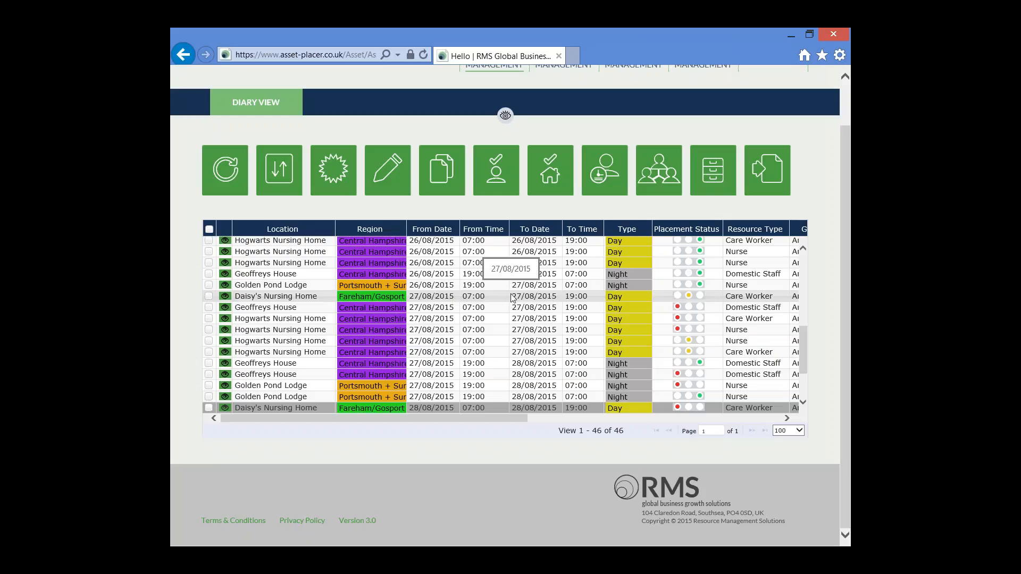
Examine the newly copied placements in the diary list, including the Daisy's Nursing Home pair on 28/08/2015
{"action": "scroll", "coordinate": [458, 321], "scroll_direction": "down", "scroll_amount": 3}
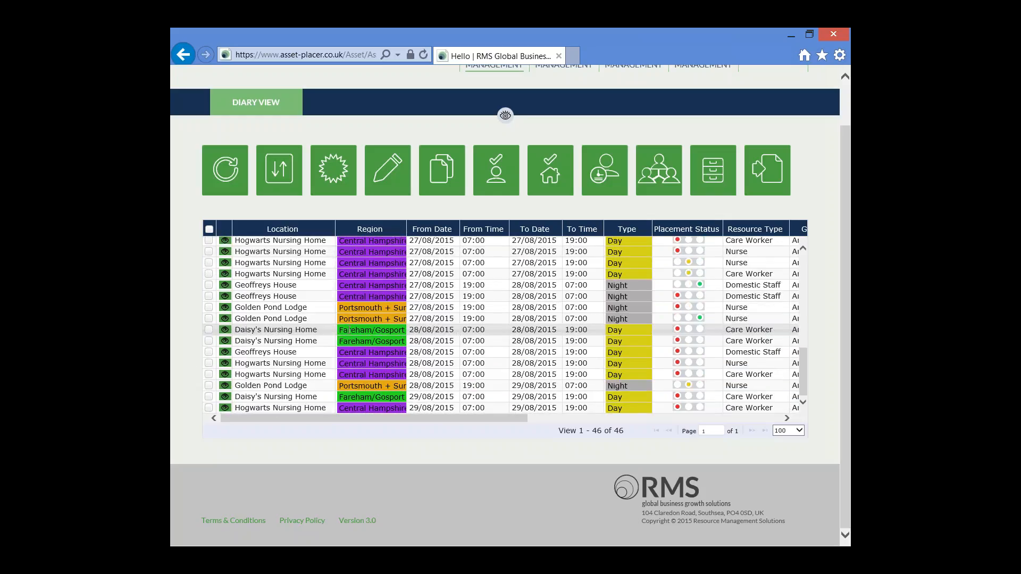
{"action": "left_click", "coordinate": [302, 329]}
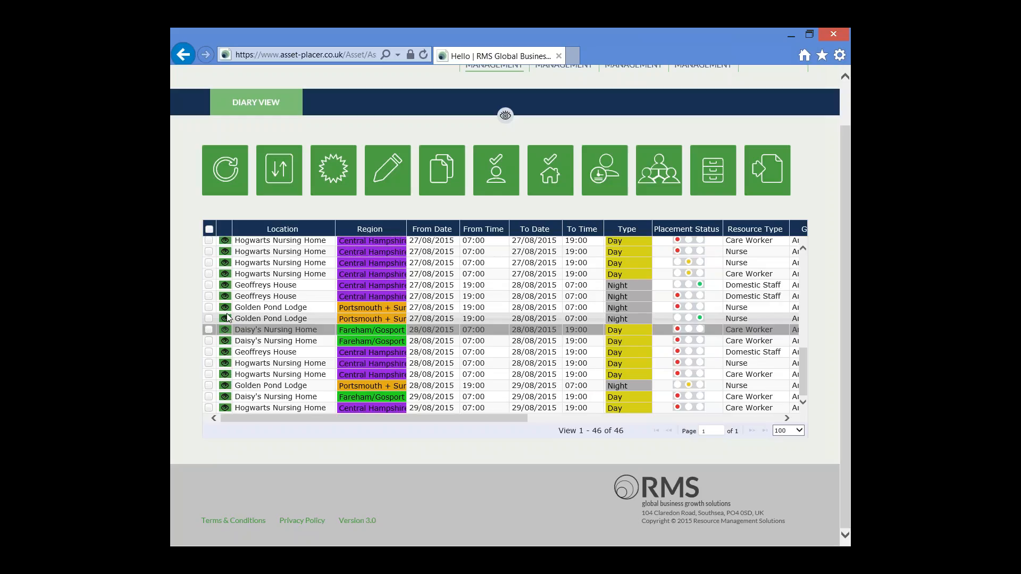
{"action": "scroll", "coordinate": [228, 317], "scroll_direction": "up", "scroll_amount": 3}
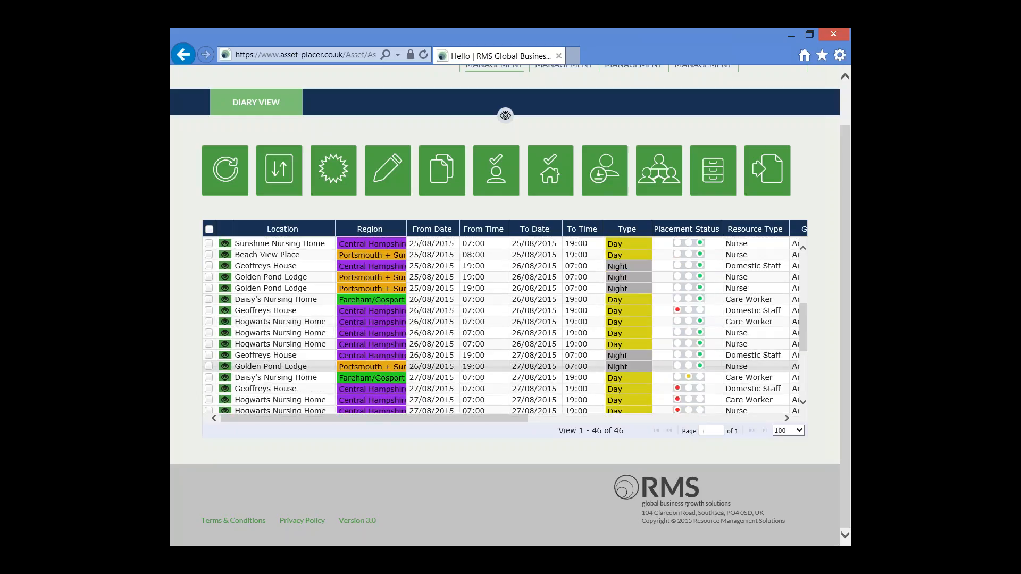